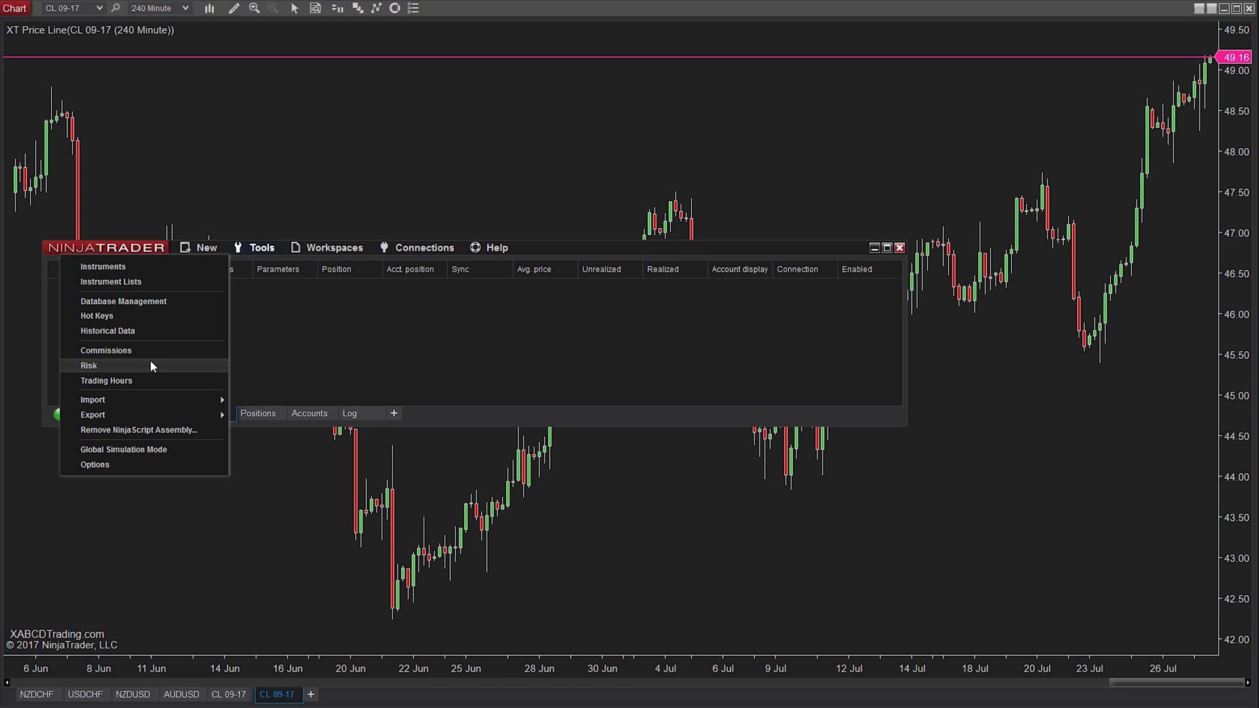
Step: Check the risk templates available to Simulation Account 1, then cancel with Risk left at <None>
left_click(249, 361)
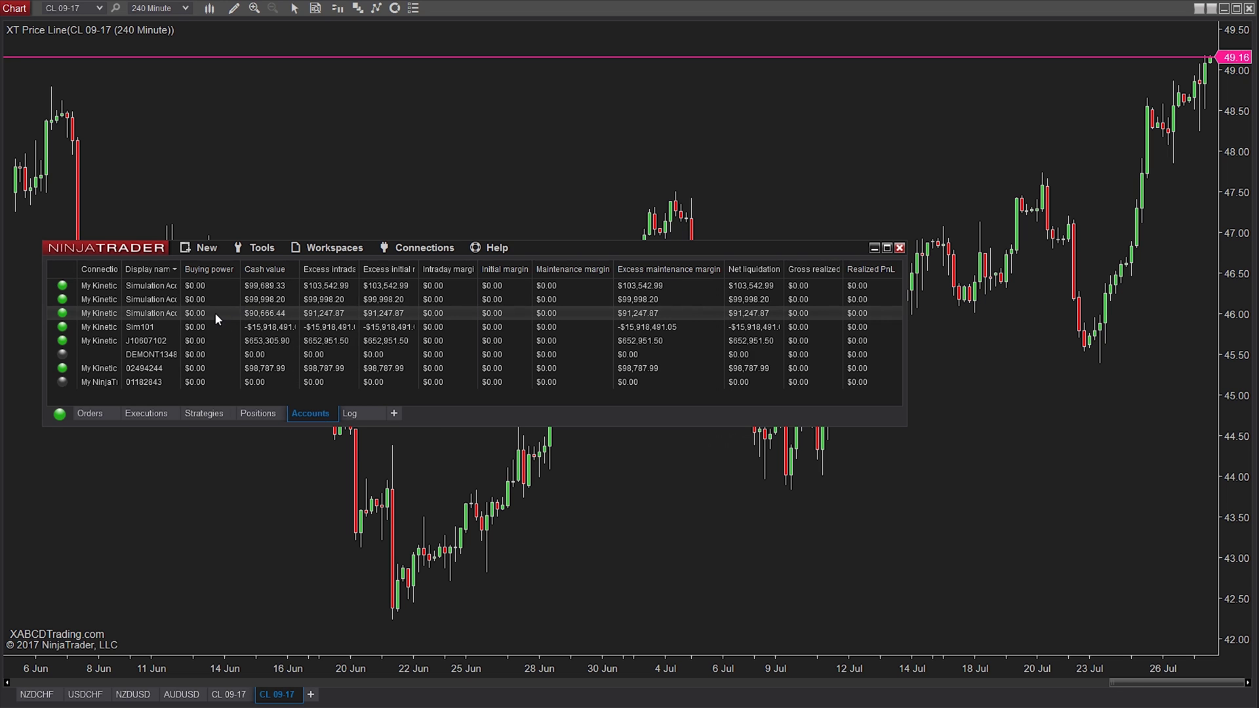
right_click(216, 314)
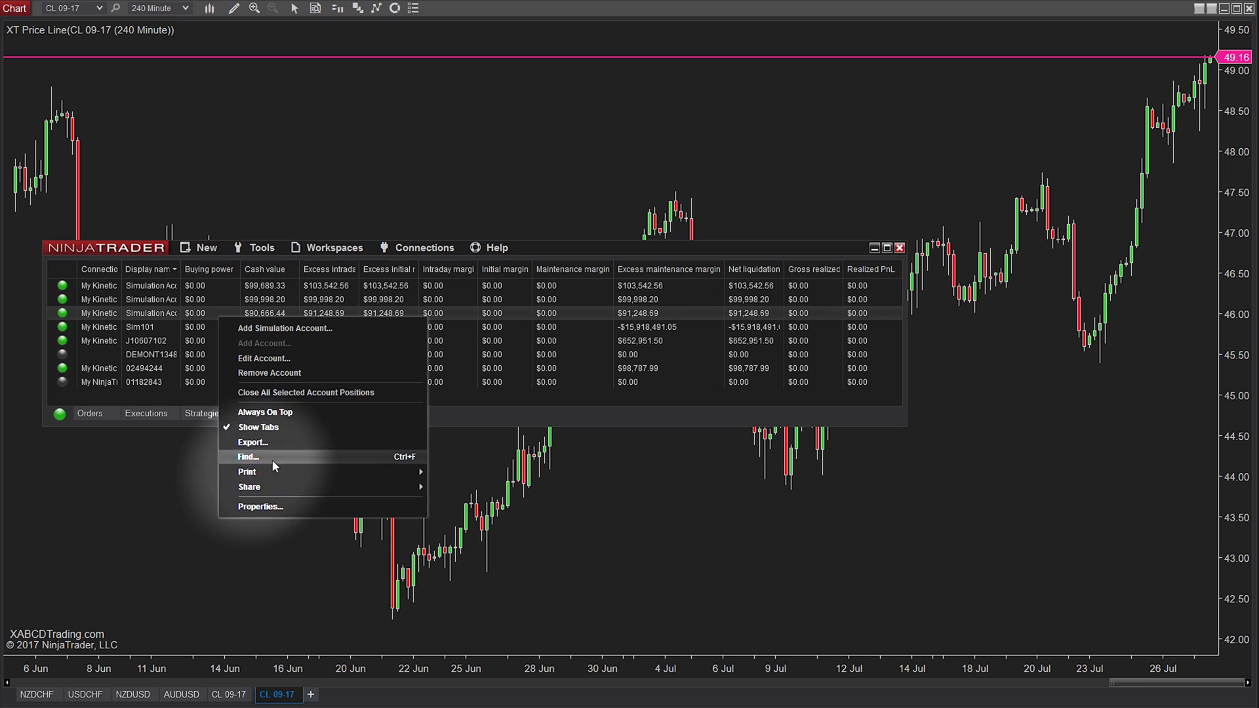
left_click(269, 358)
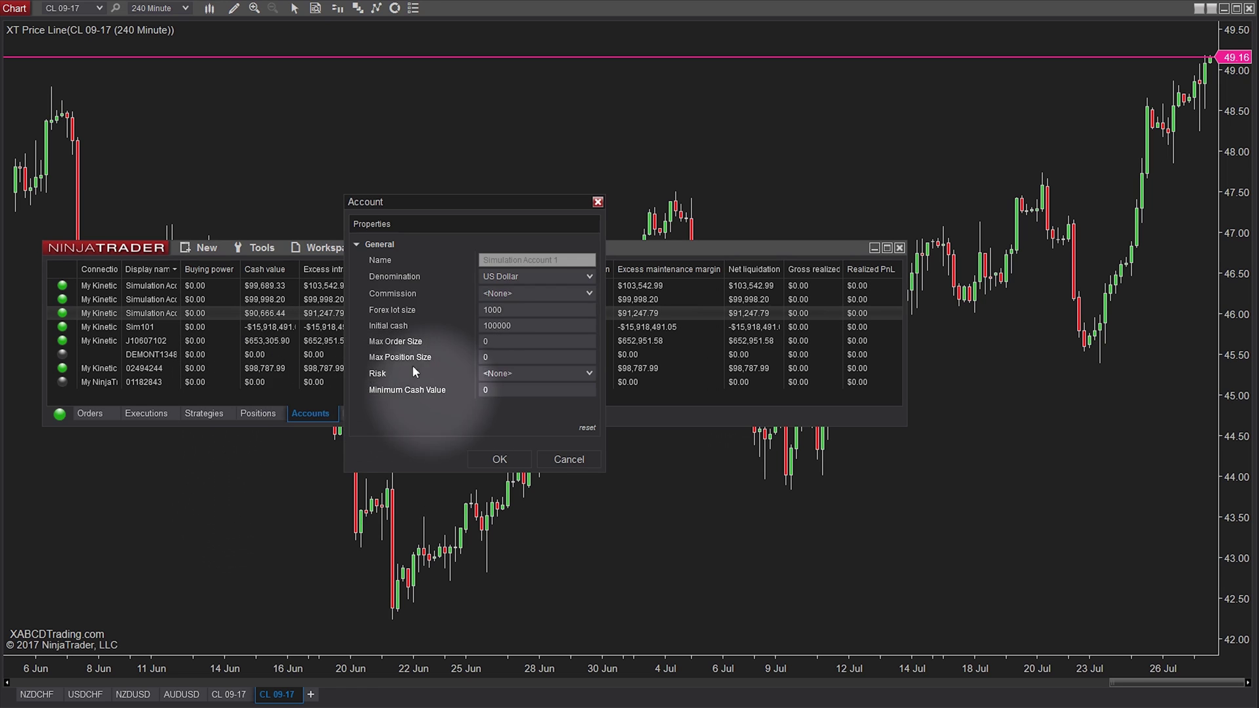
left_click(489, 373)
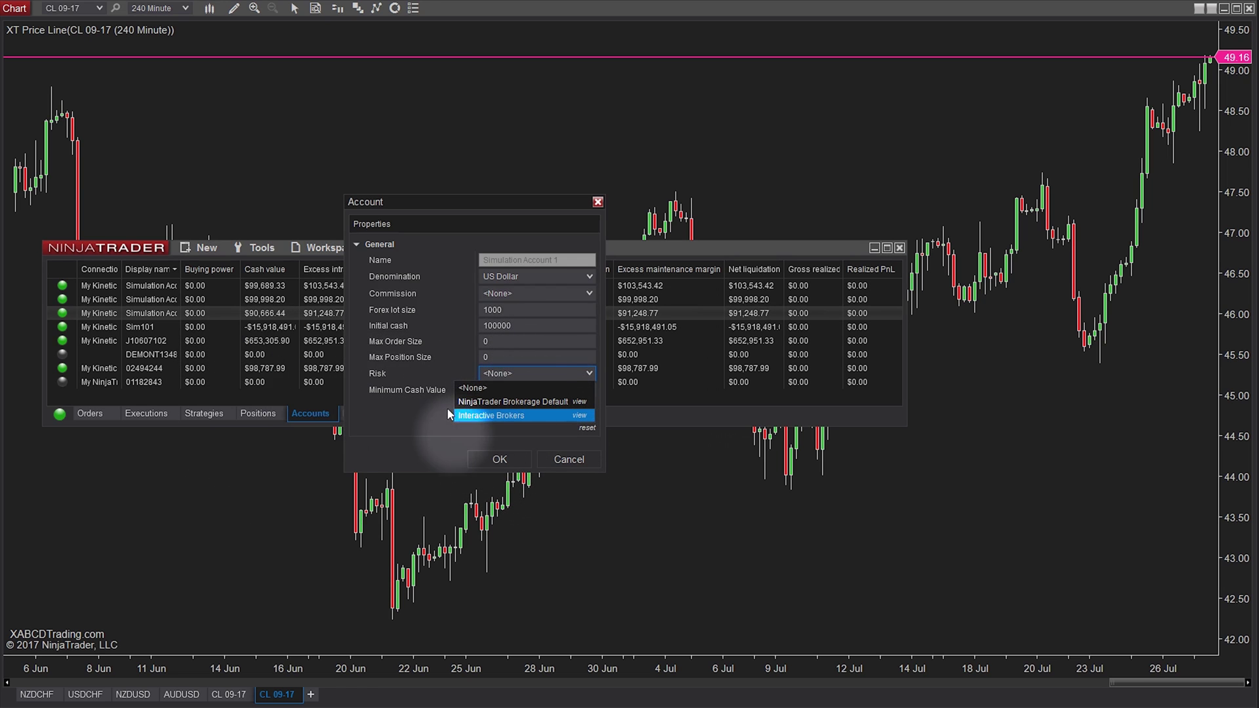
left_click(411, 410)
left_click(579, 461)
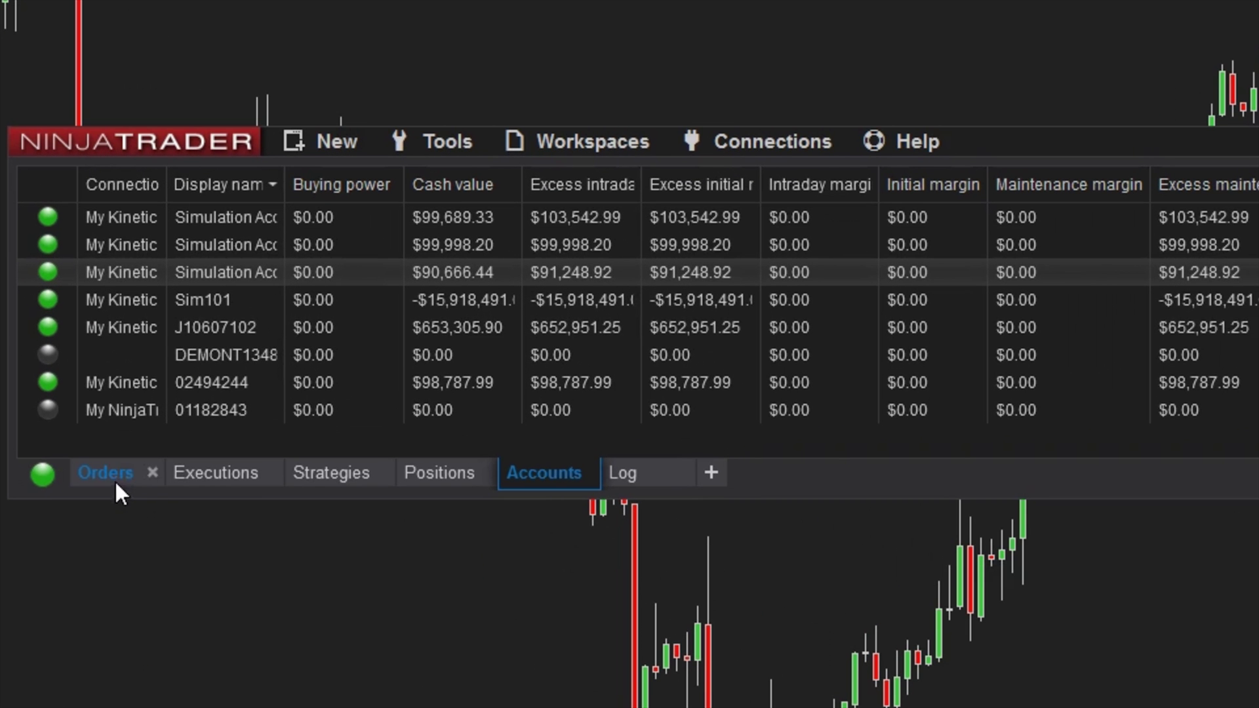
Step: Open the Risk template manager from Tools on the Strategies tab
left_click(342, 421)
left_click(432, 145)
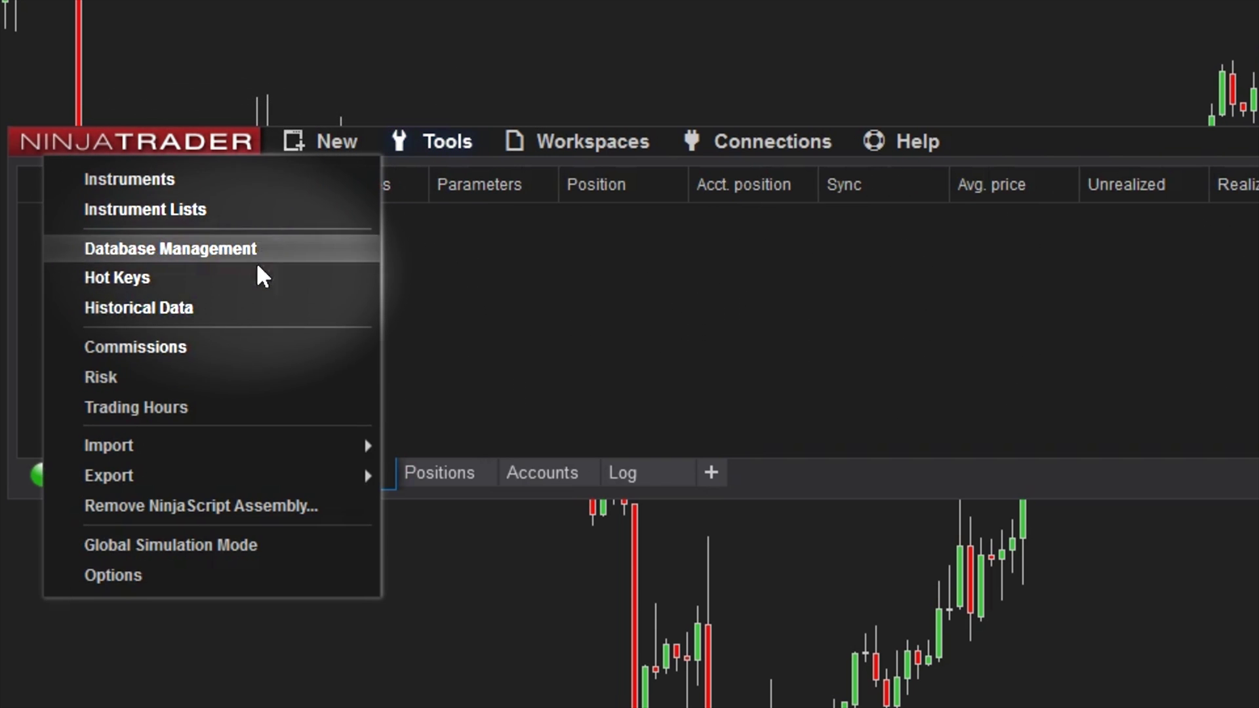
left_click(268, 374)
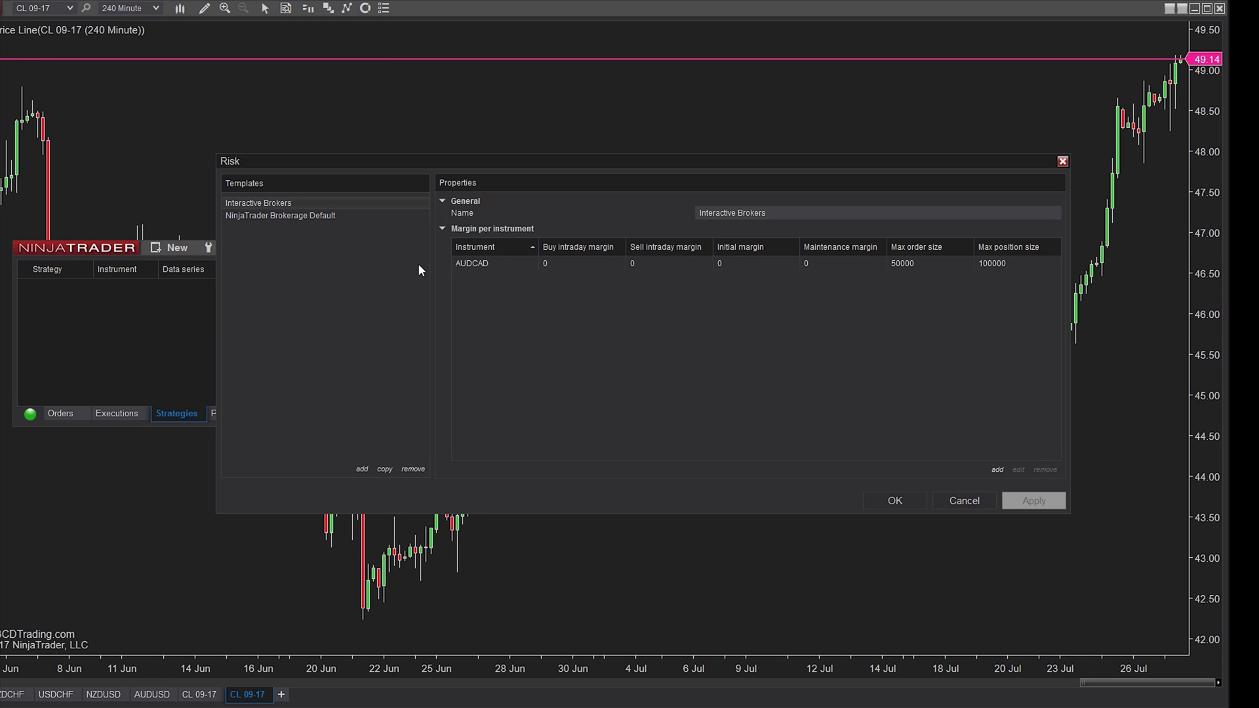
Step: Remove the Interactive Brokers template and add a new template named Risk
left_click(302, 216)
left_click(296, 204)
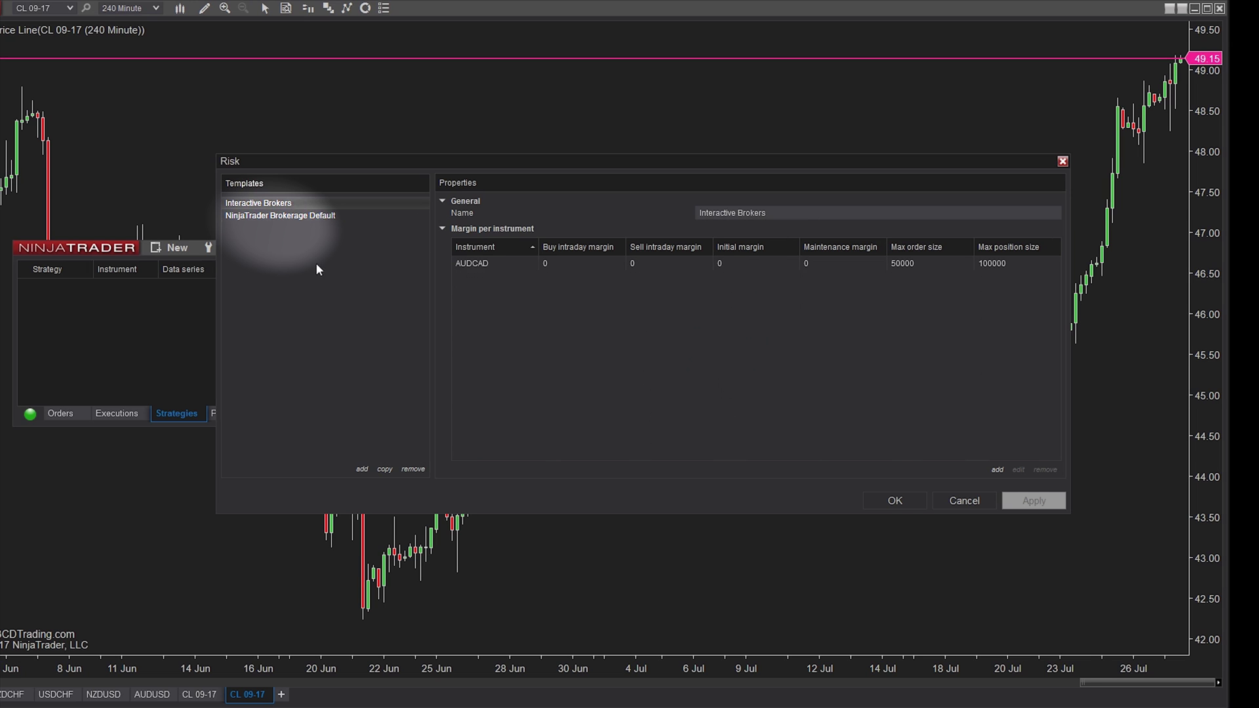
left_click(413, 470)
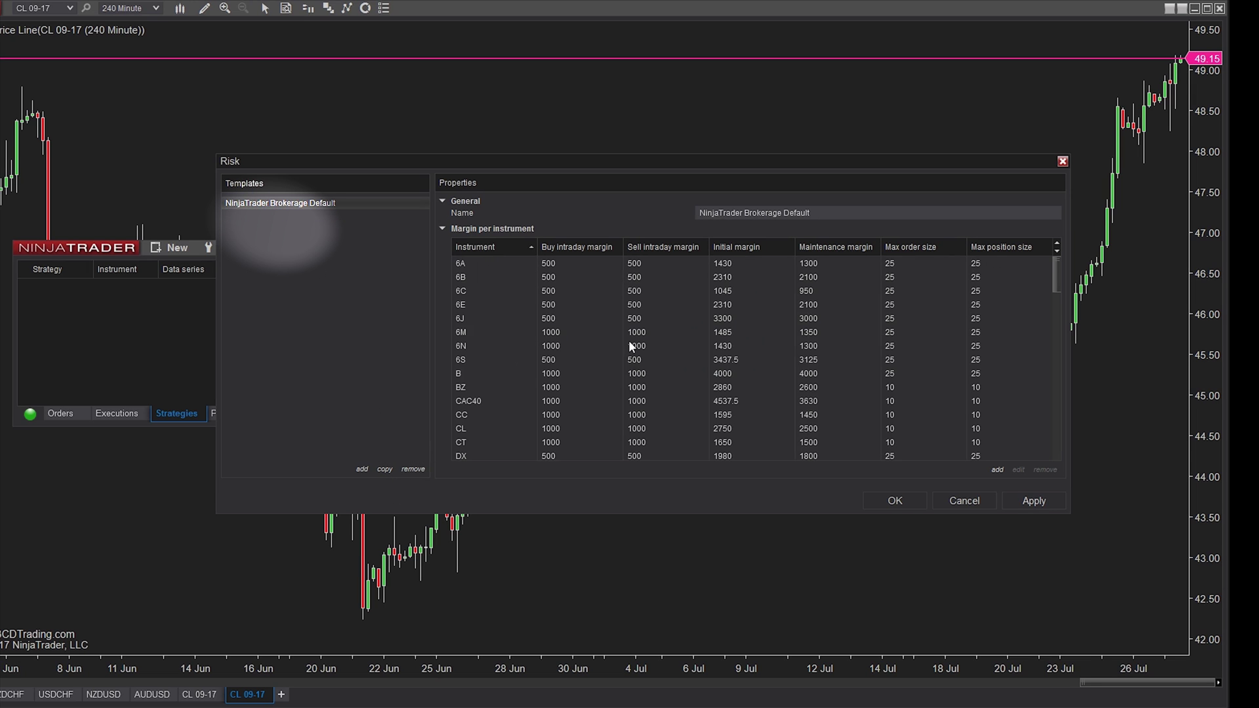
left_click(362, 470)
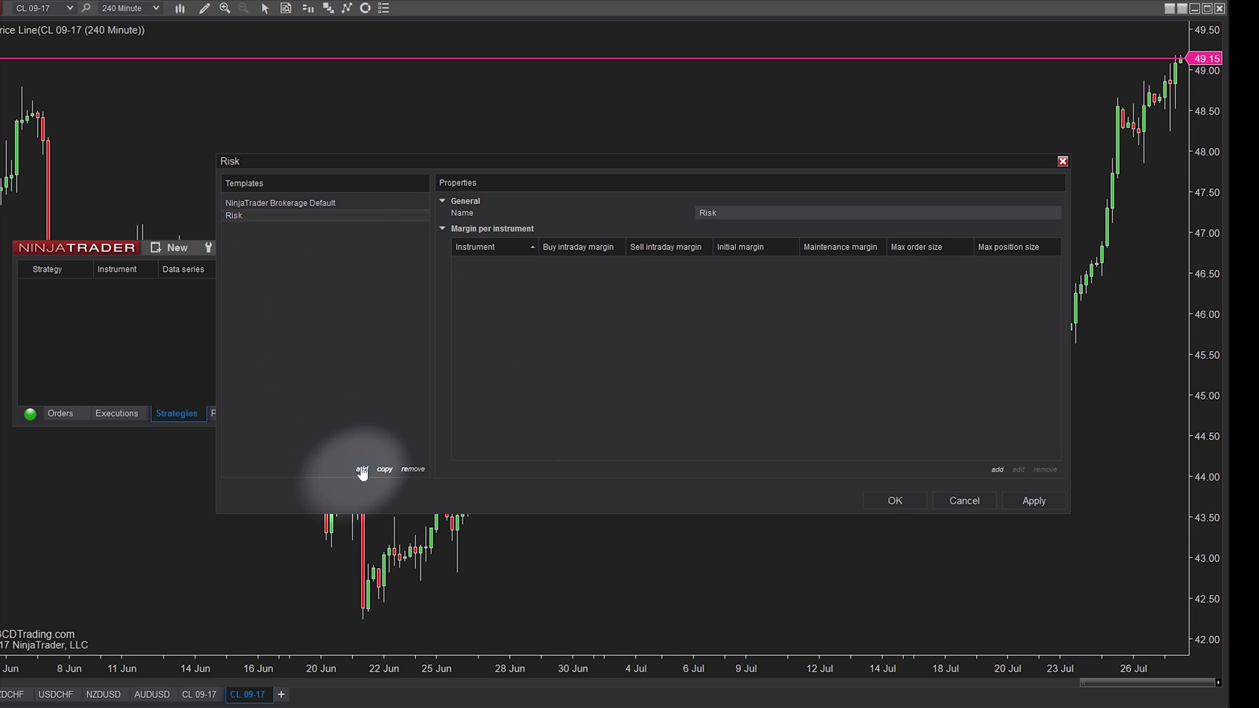
Step: Replace the template name Risk with 'Simulation Account'
left_click(739, 213)
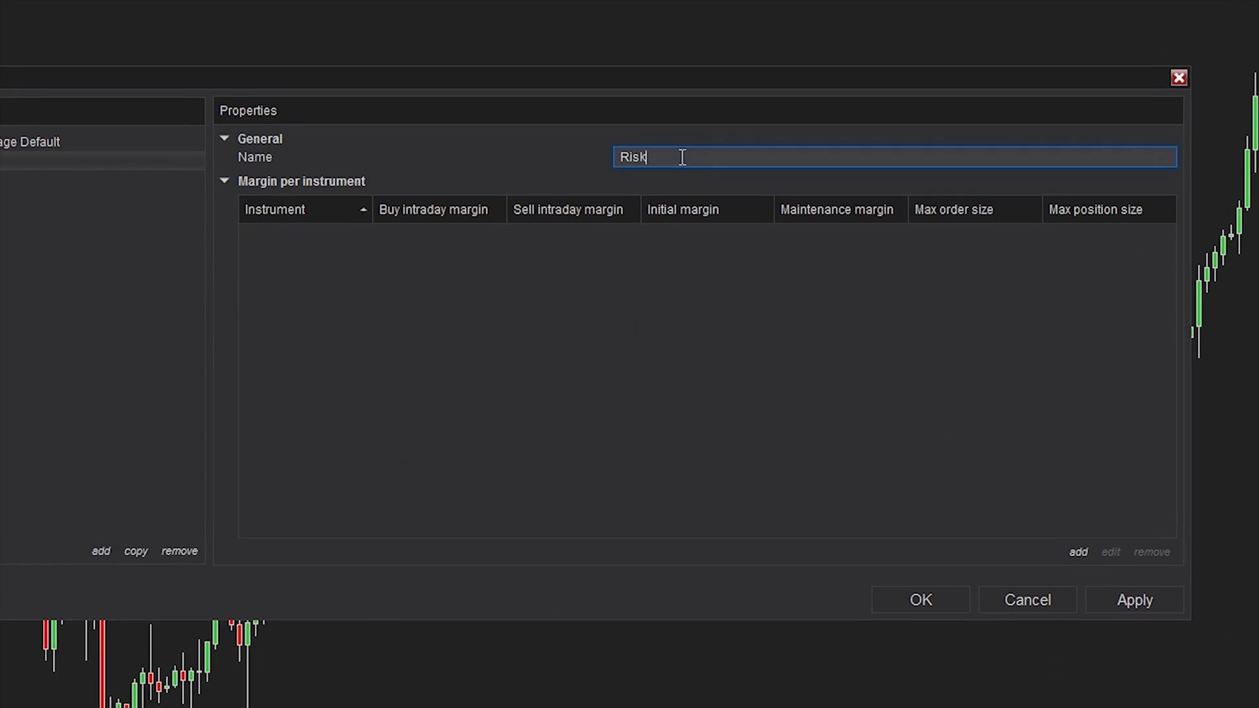
double_click(682, 158)
type("Simulat")
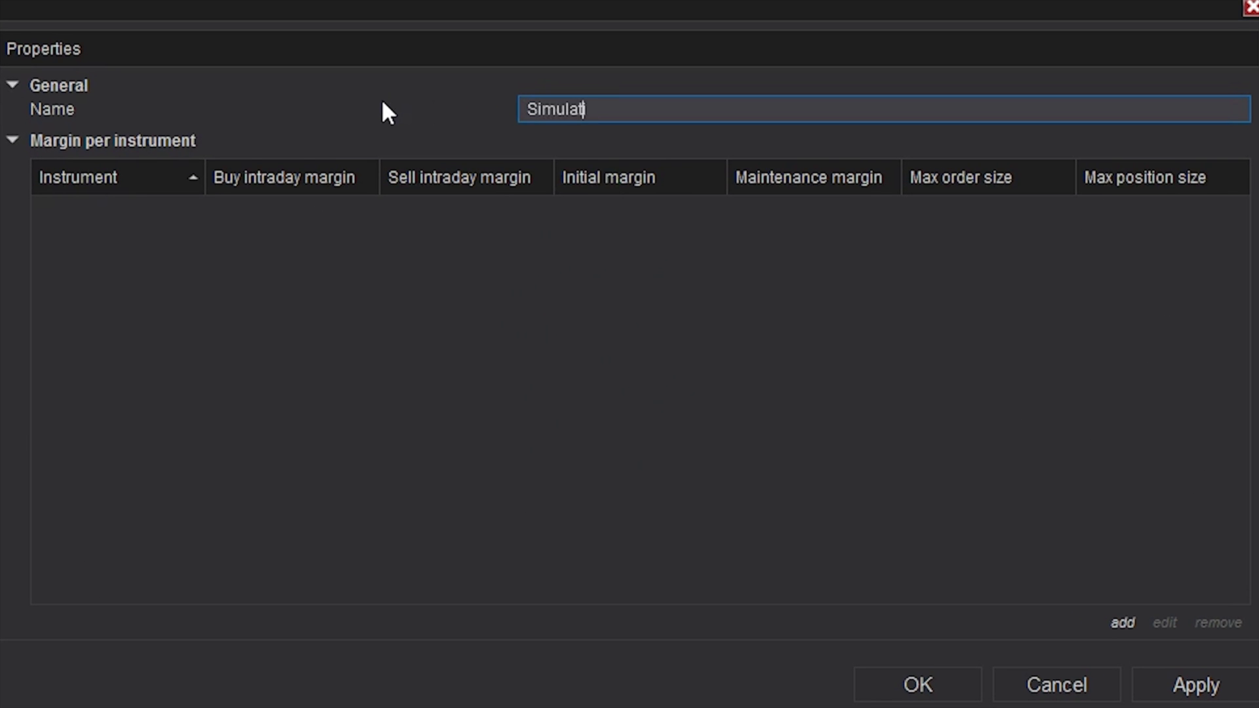
type("ion Account")
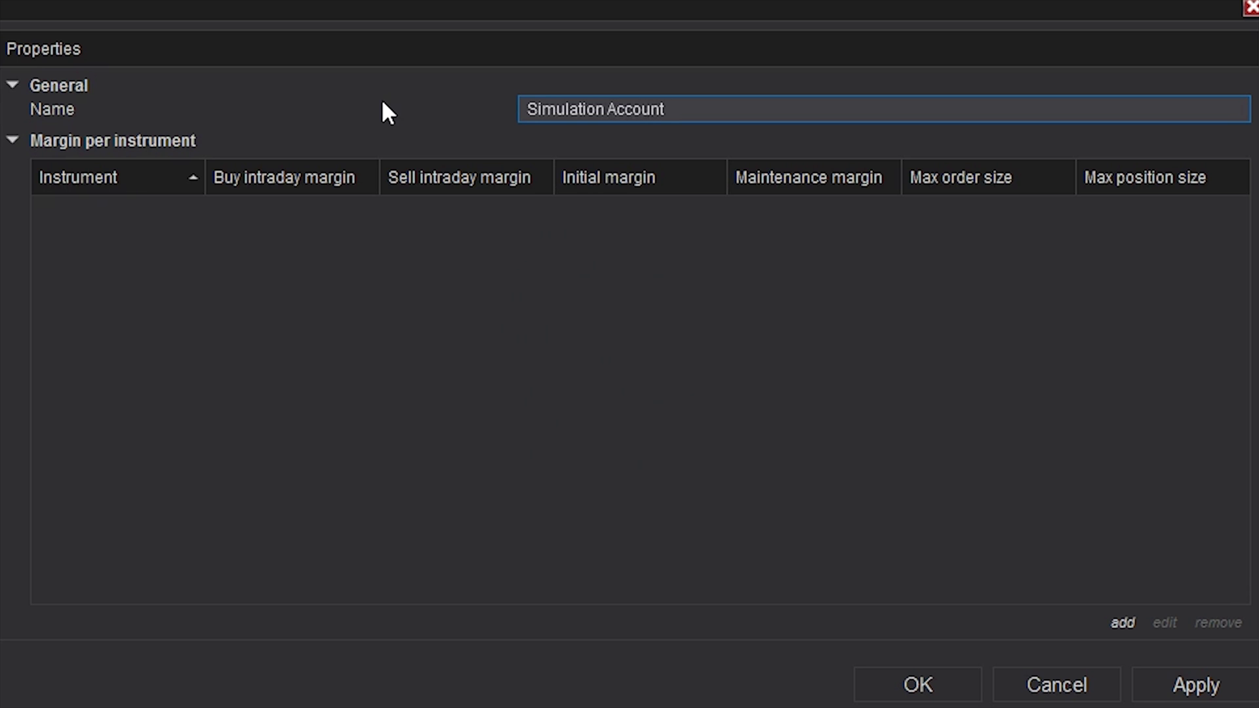
left_click_drag(554, 164, 359, 242)
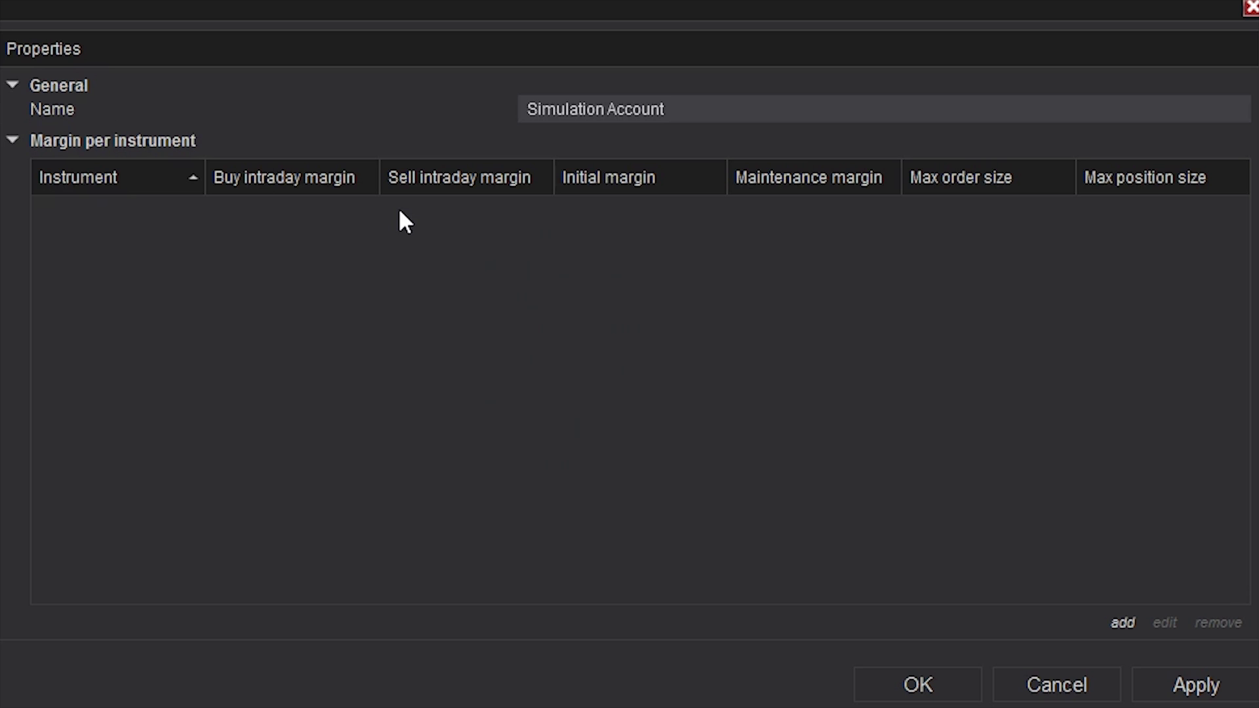
Step: Add a margin entry whose instrument is ES (E-mini S&P 500 Futures)
left_click(1123, 623)
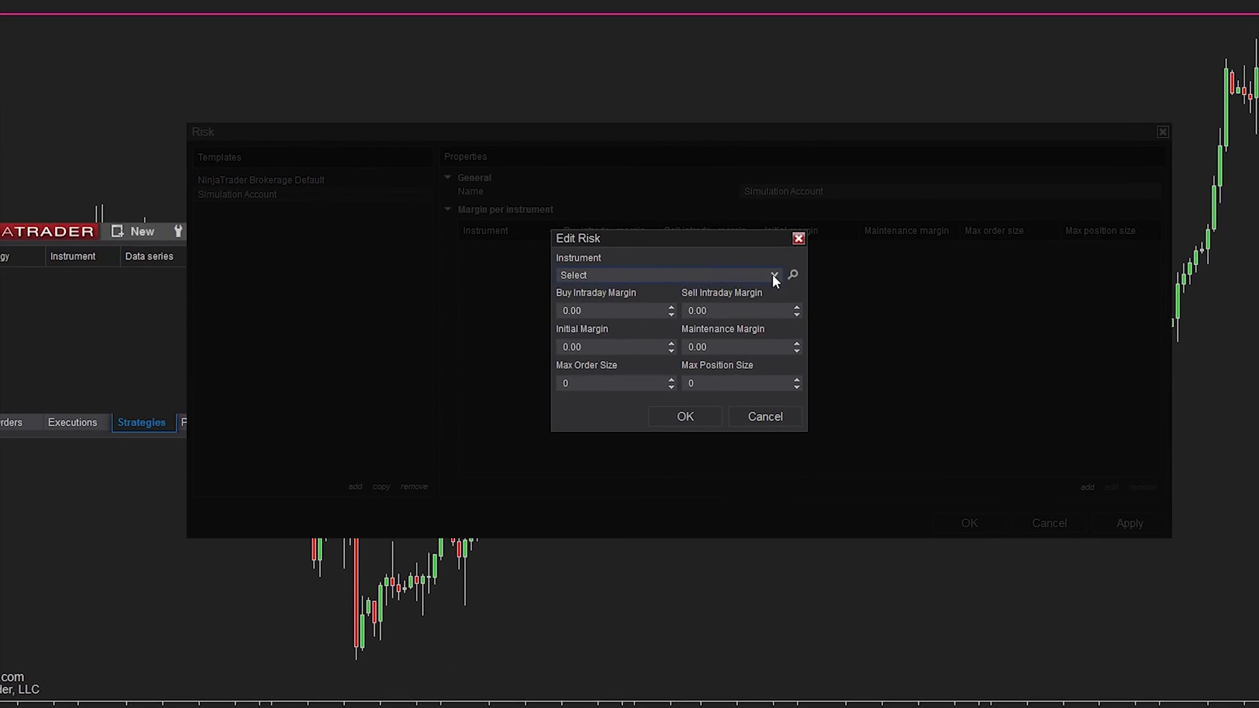
left_click(788, 427)
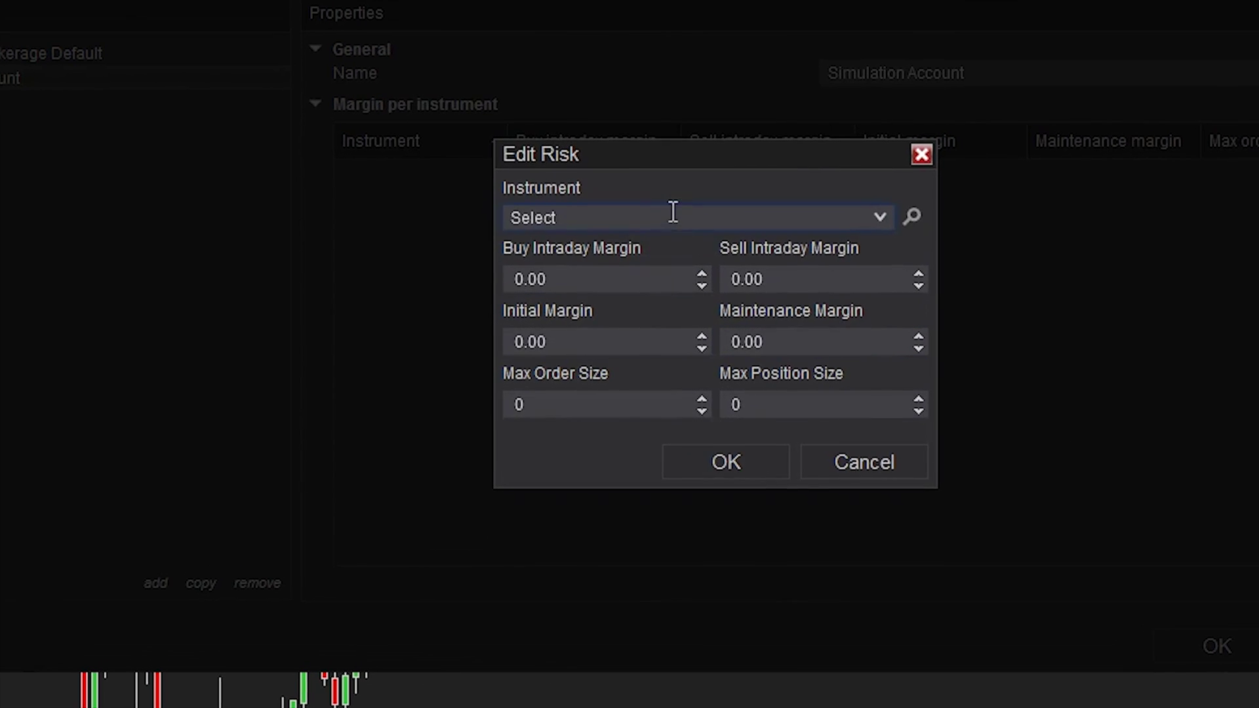
left_click(662, 211)
type("ES")
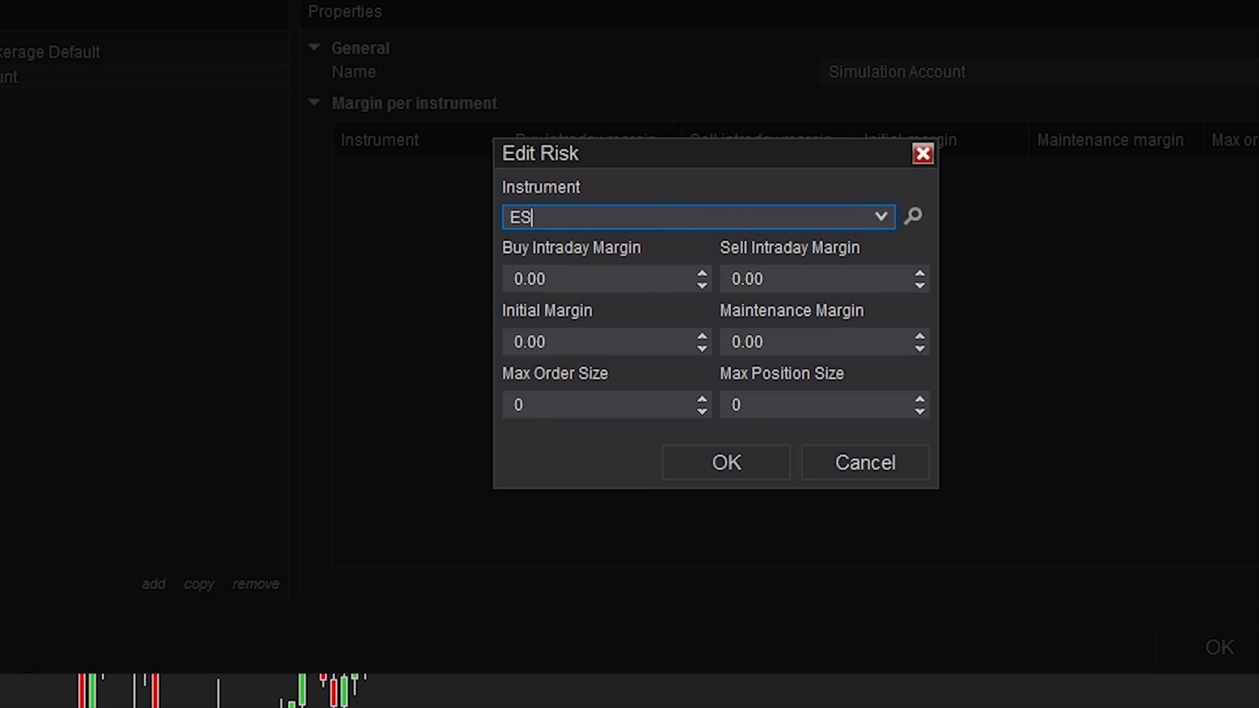
type(" 09-17")
key("Return")
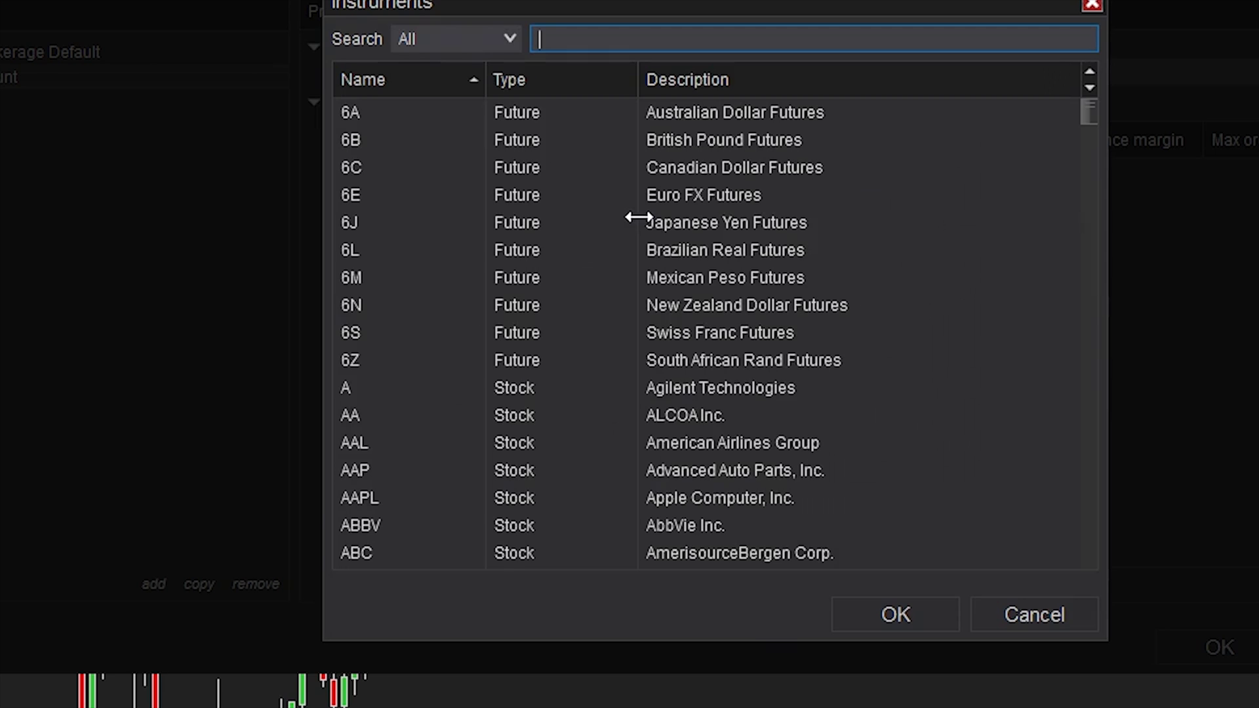
type("ES")
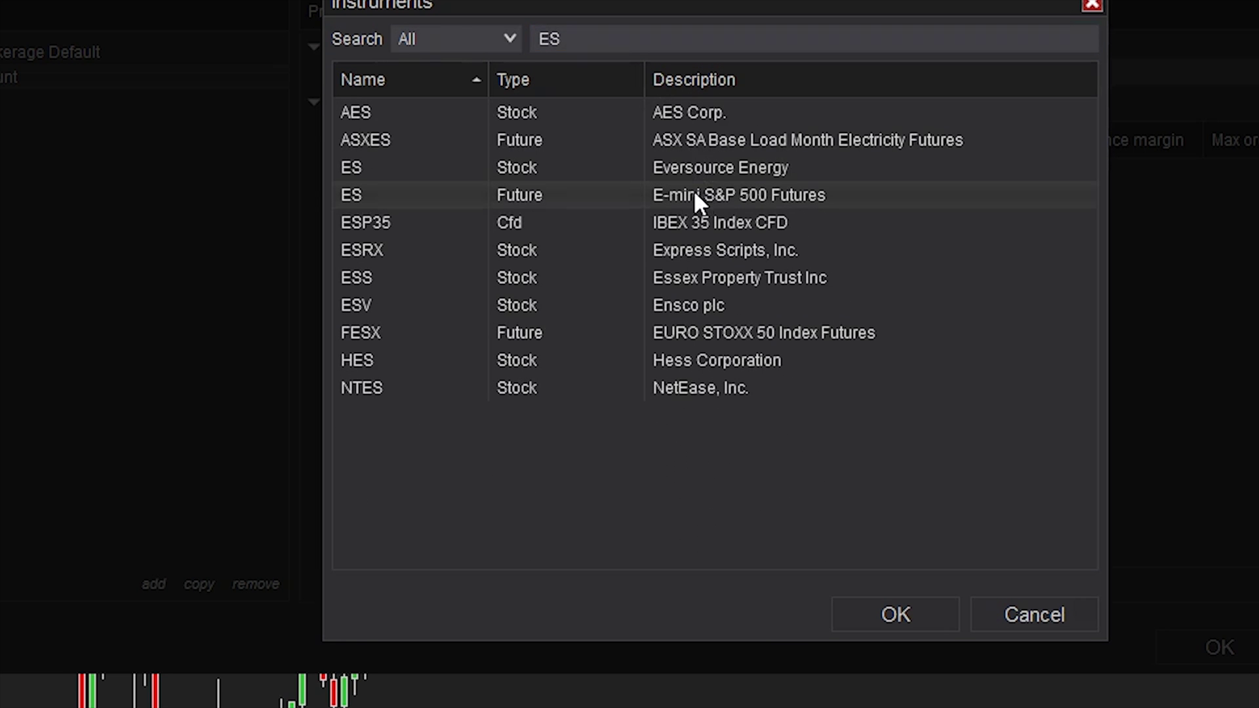
left_click(931, 616)
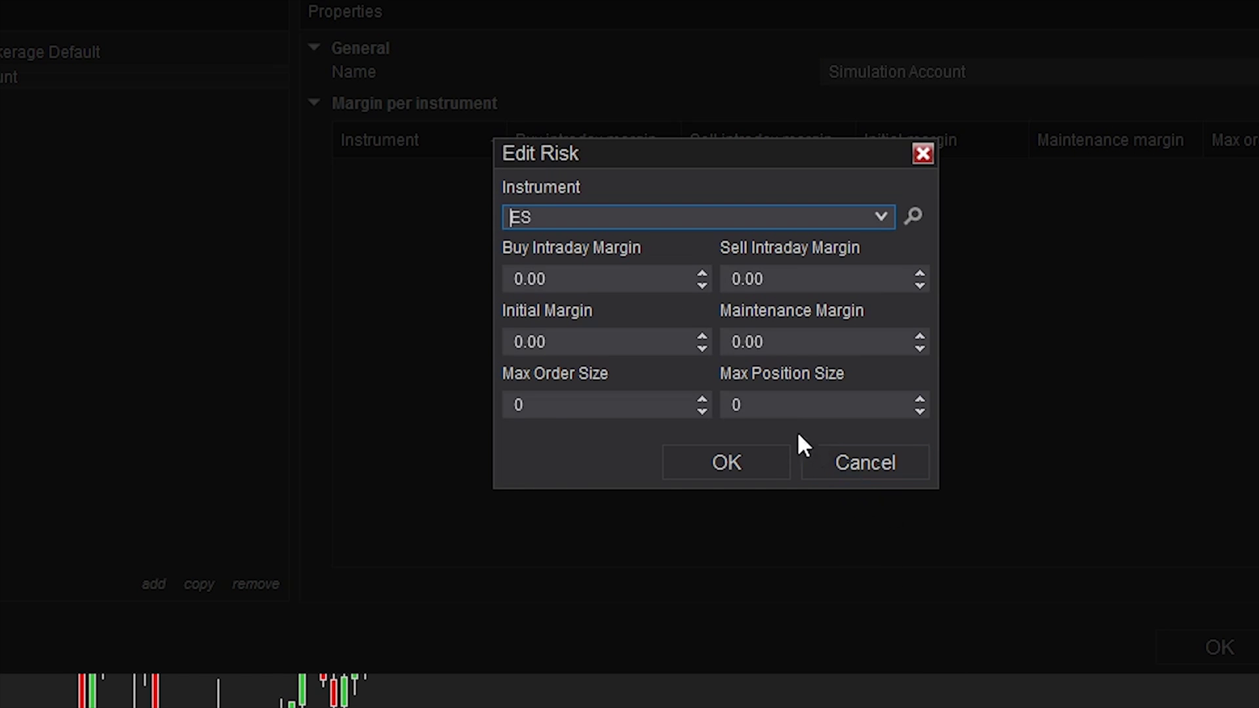
Step: Review the ES margin, max order and max position fields in Edit Risk
left_click(604, 279)
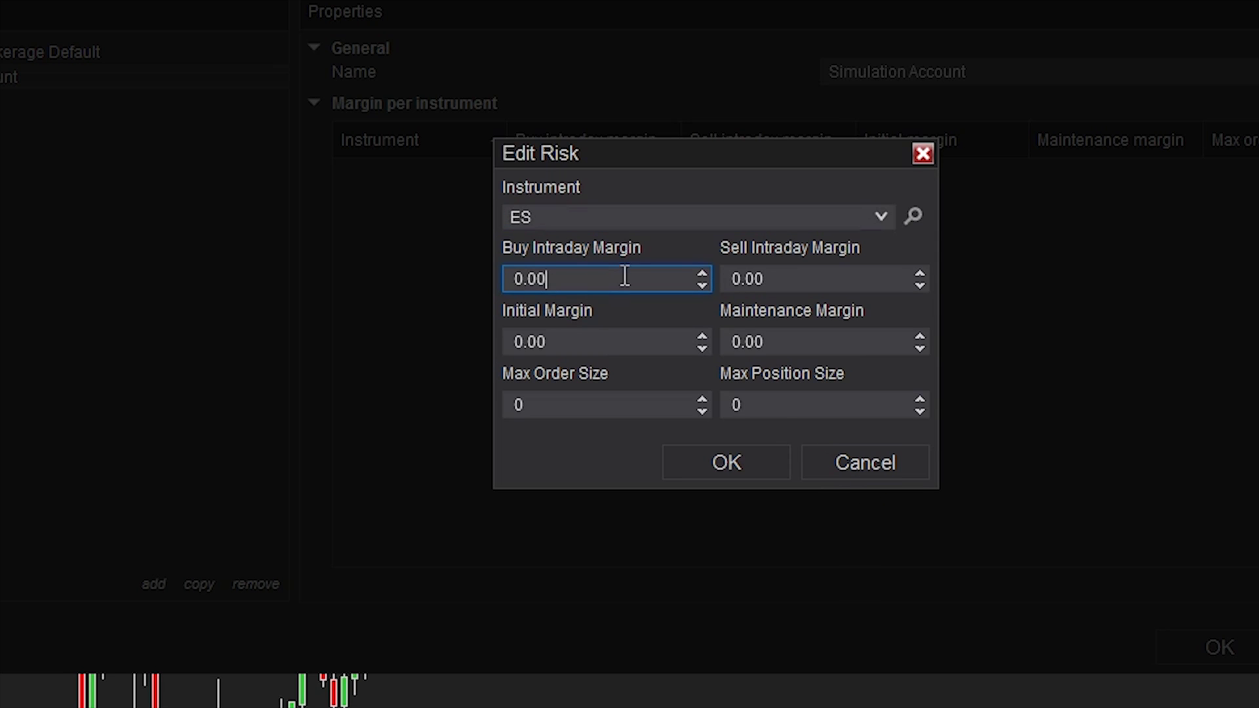
left_click(803, 279)
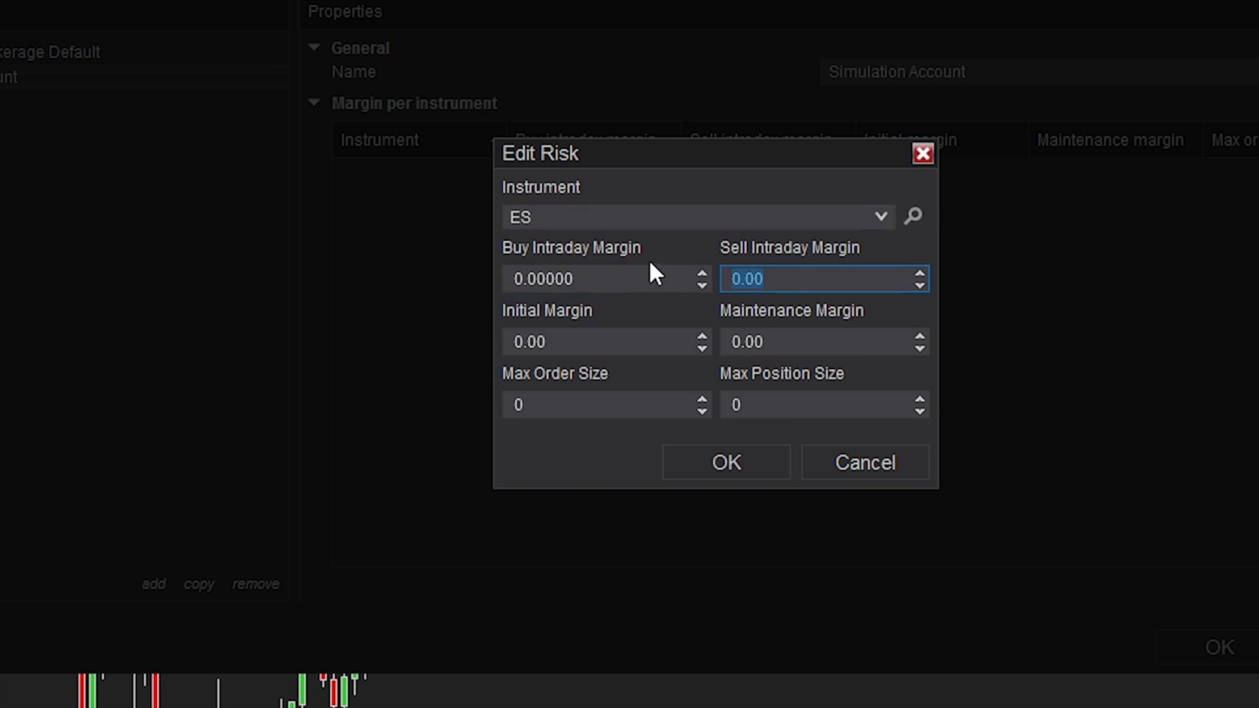
left_click(604, 341)
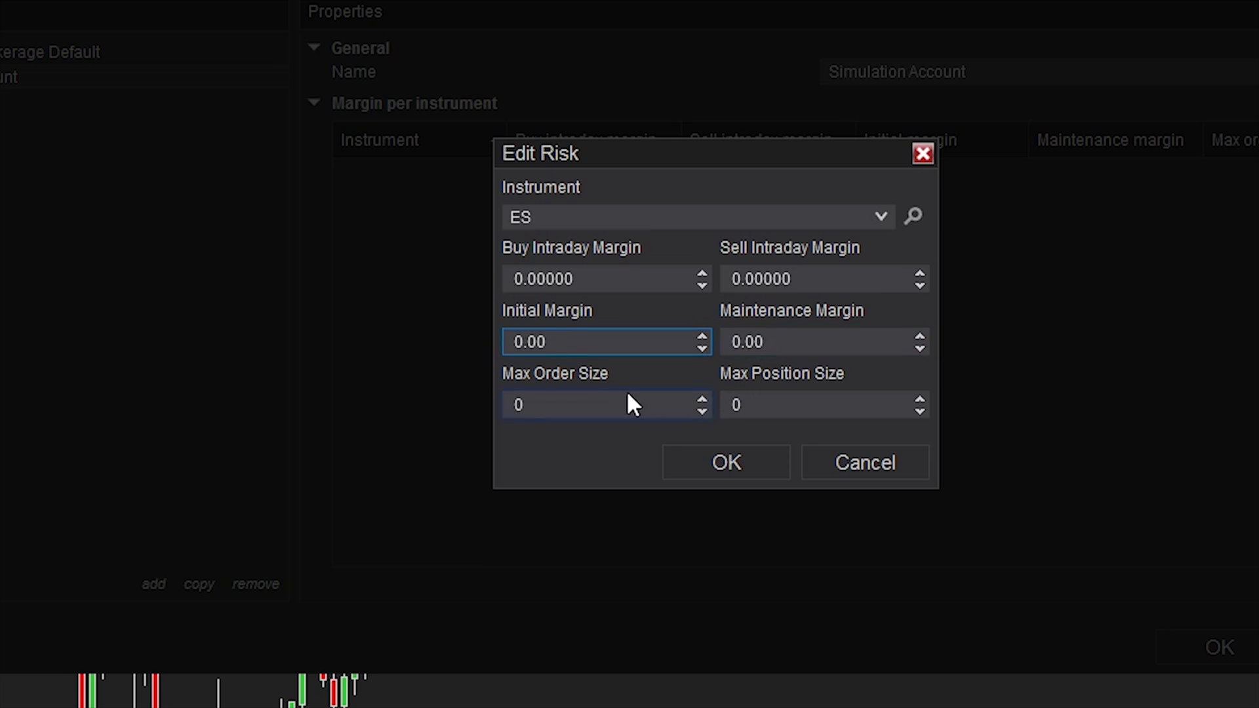
left_click(590, 405)
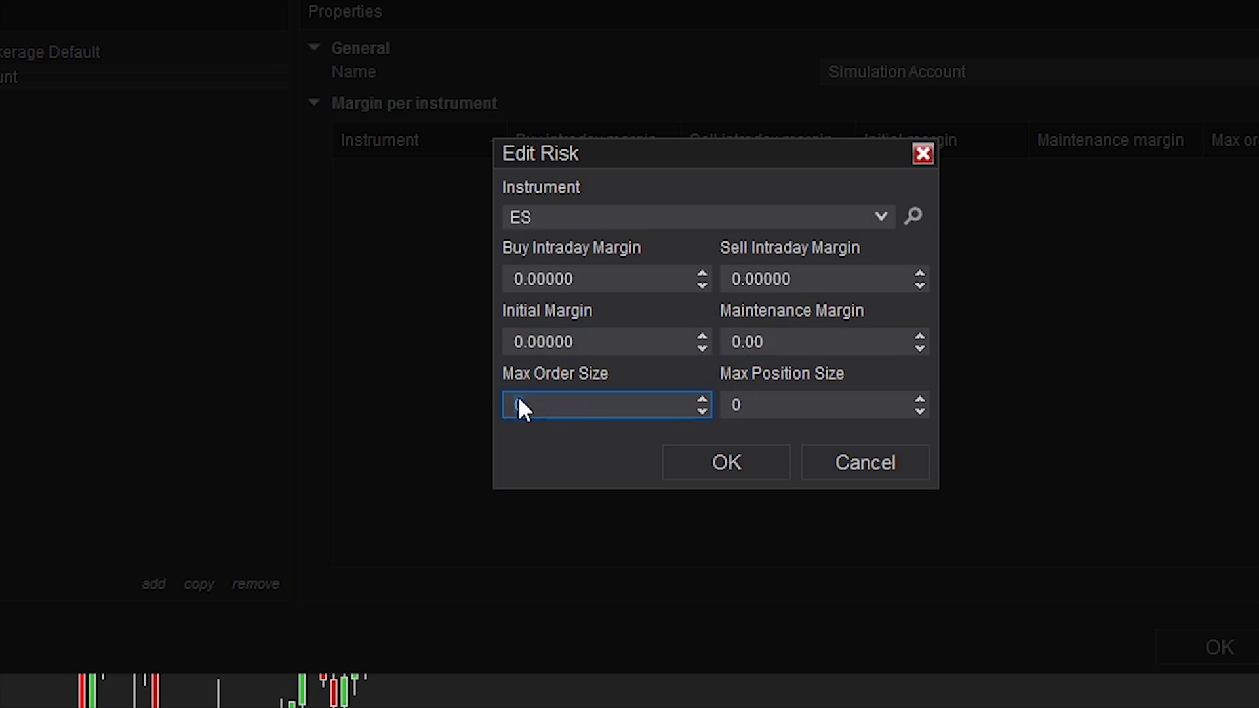
left_click(801, 404)
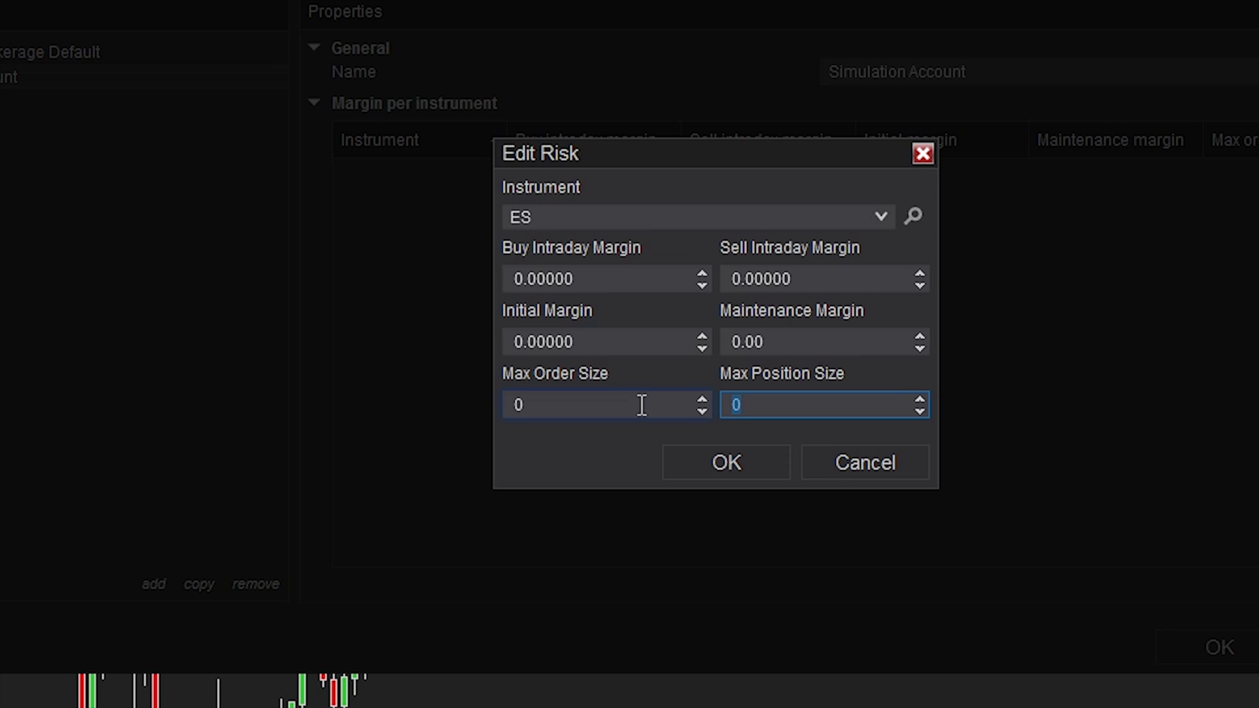
left_click(641, 278)
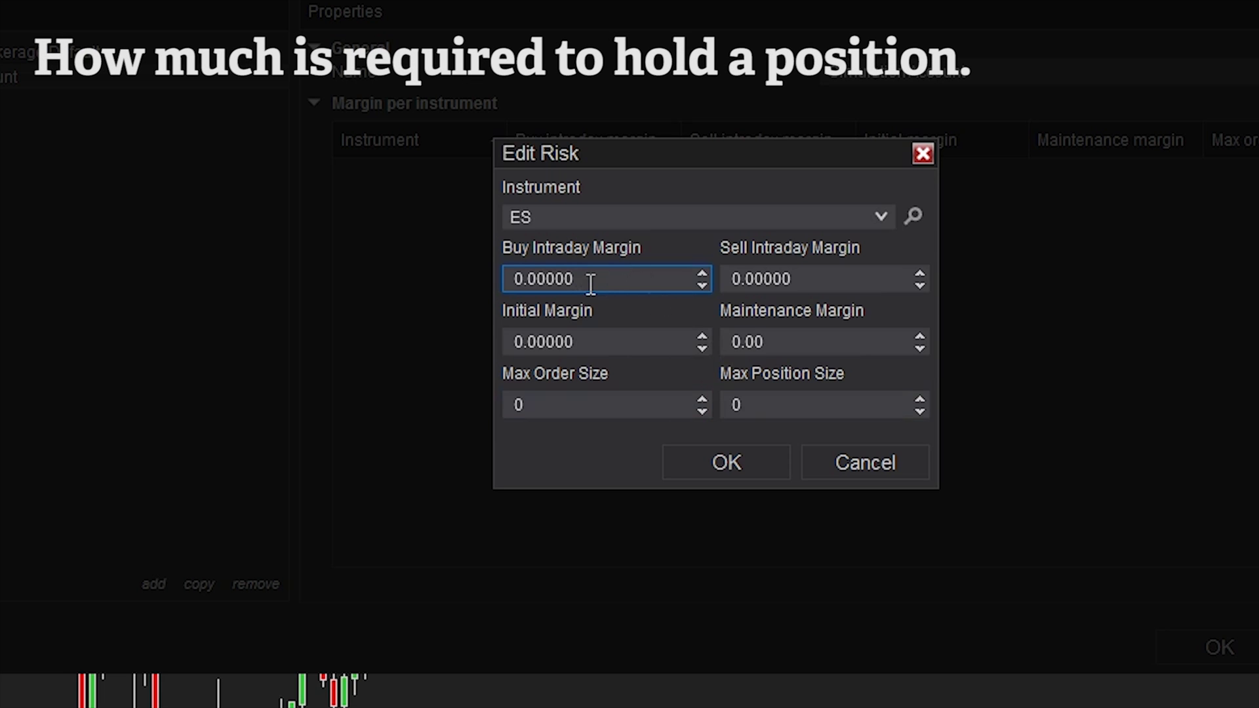
Step: Enter 1000 as both the buy and sell intraday margins for ES
double_click(517, 278)
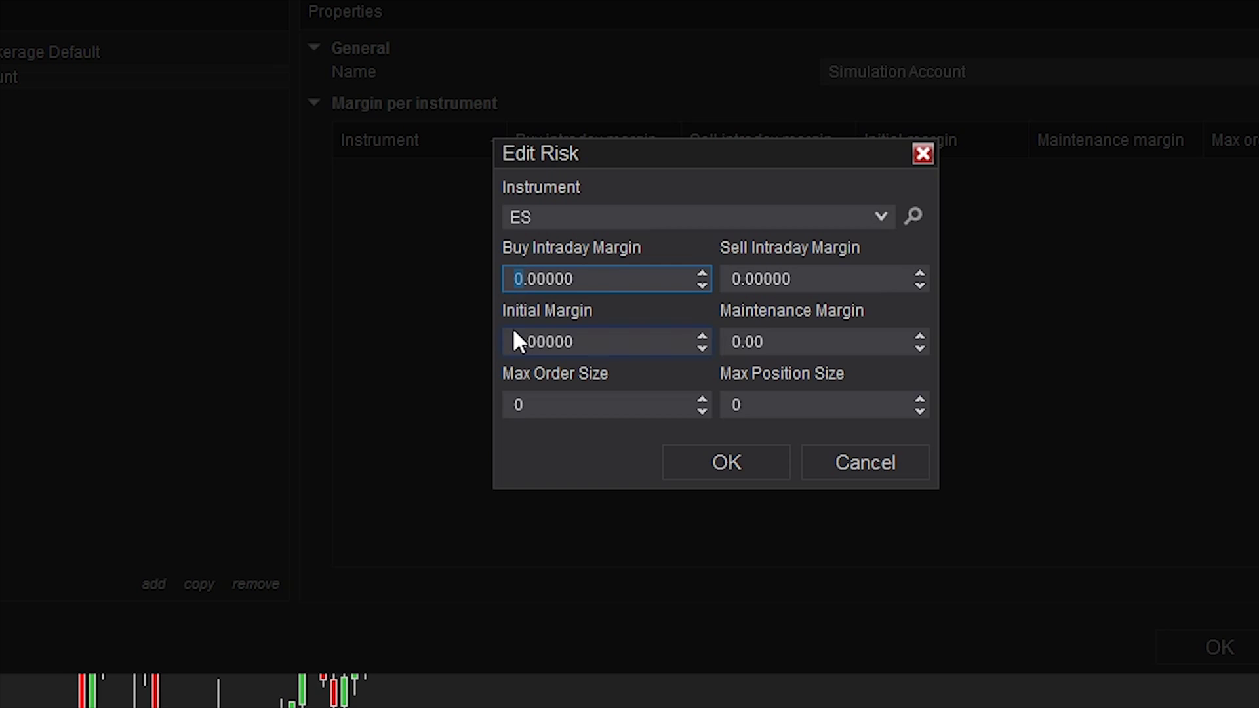
type("10%")
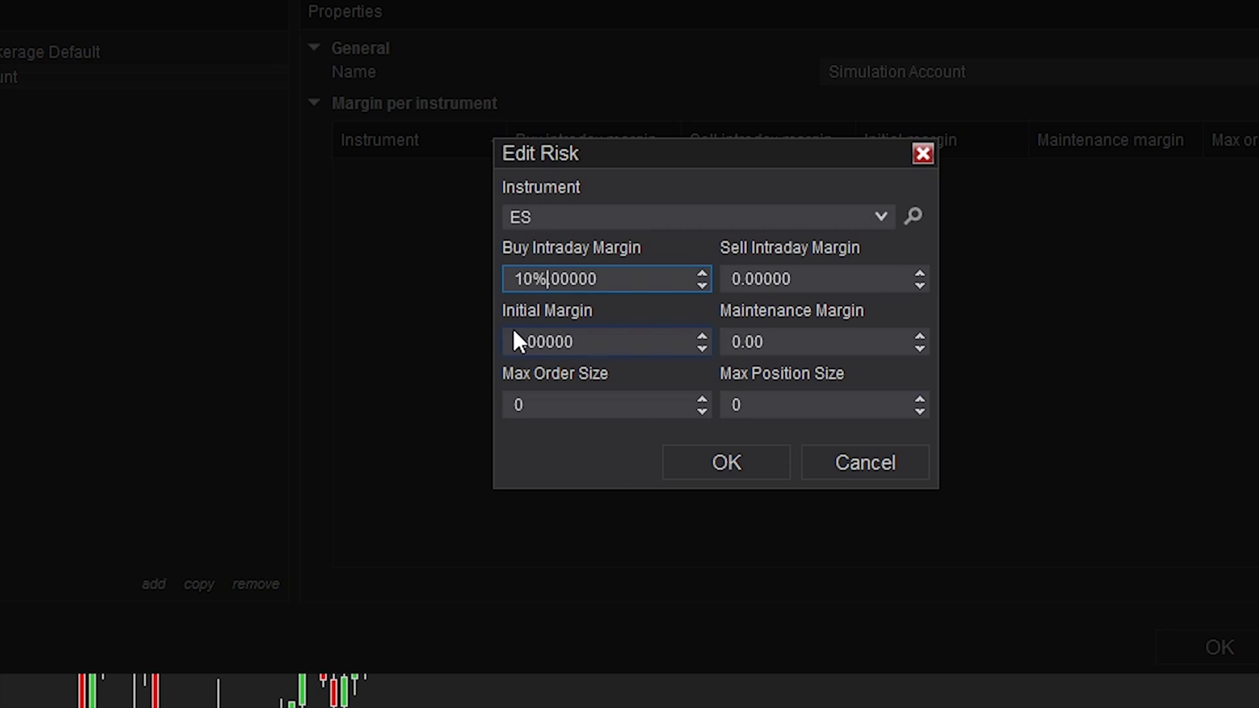
key("BackSpace")
key("BackSpace")
type("000")
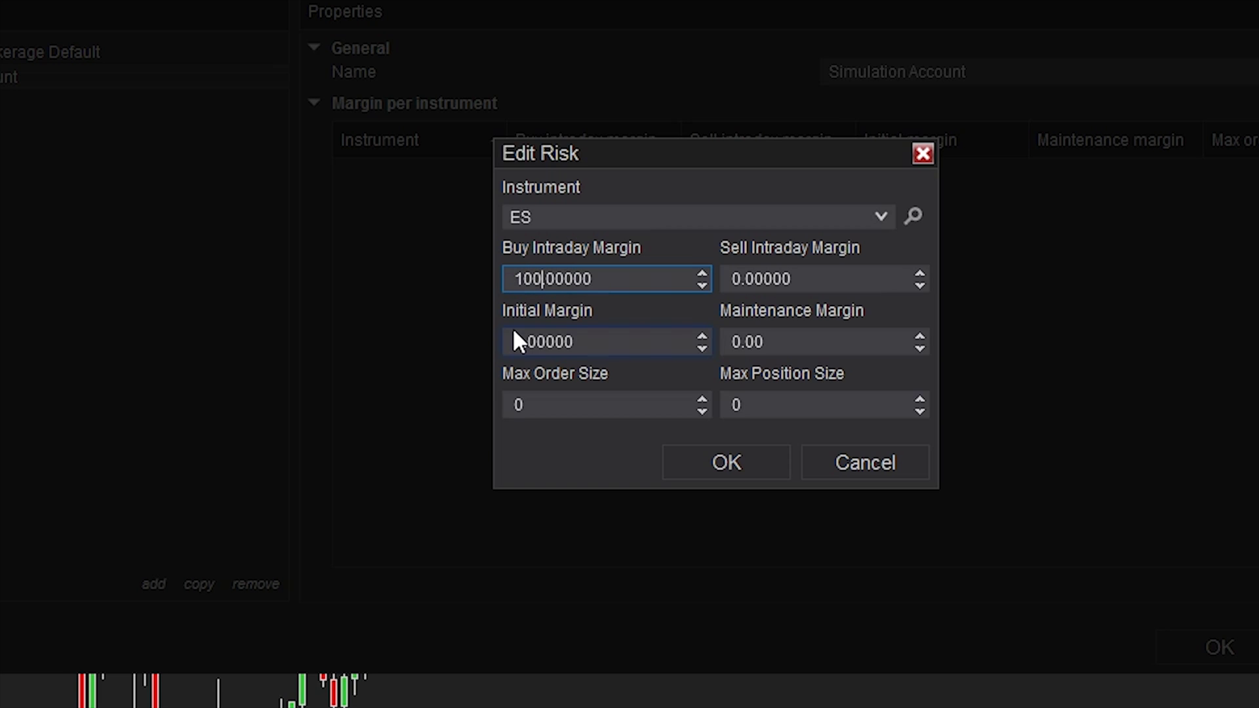
key("Tab")
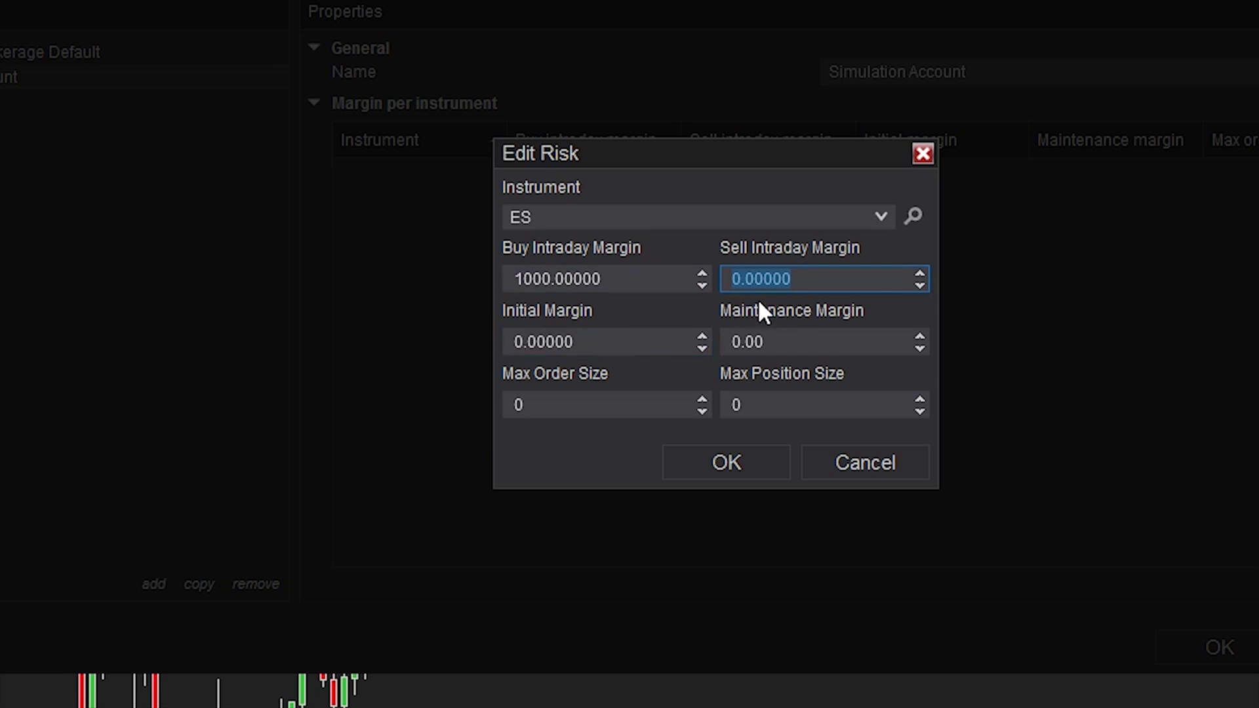
type("10")
key("Tab")
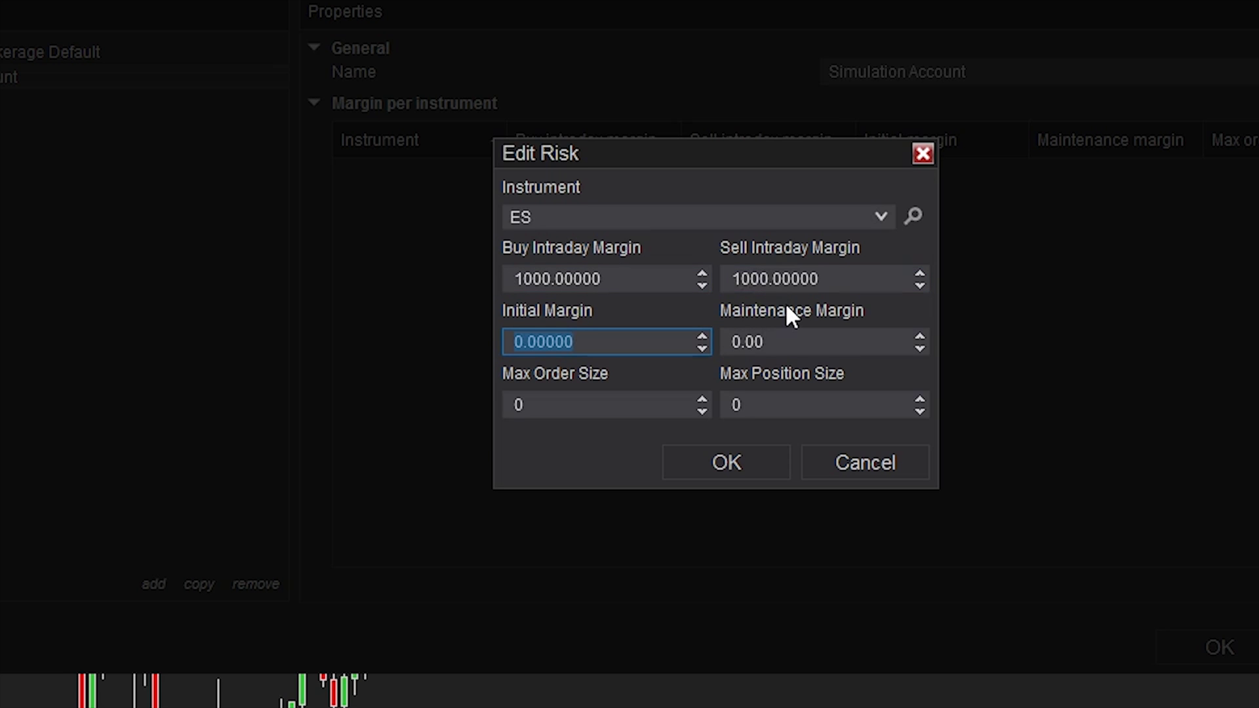
left_click(638, 280)
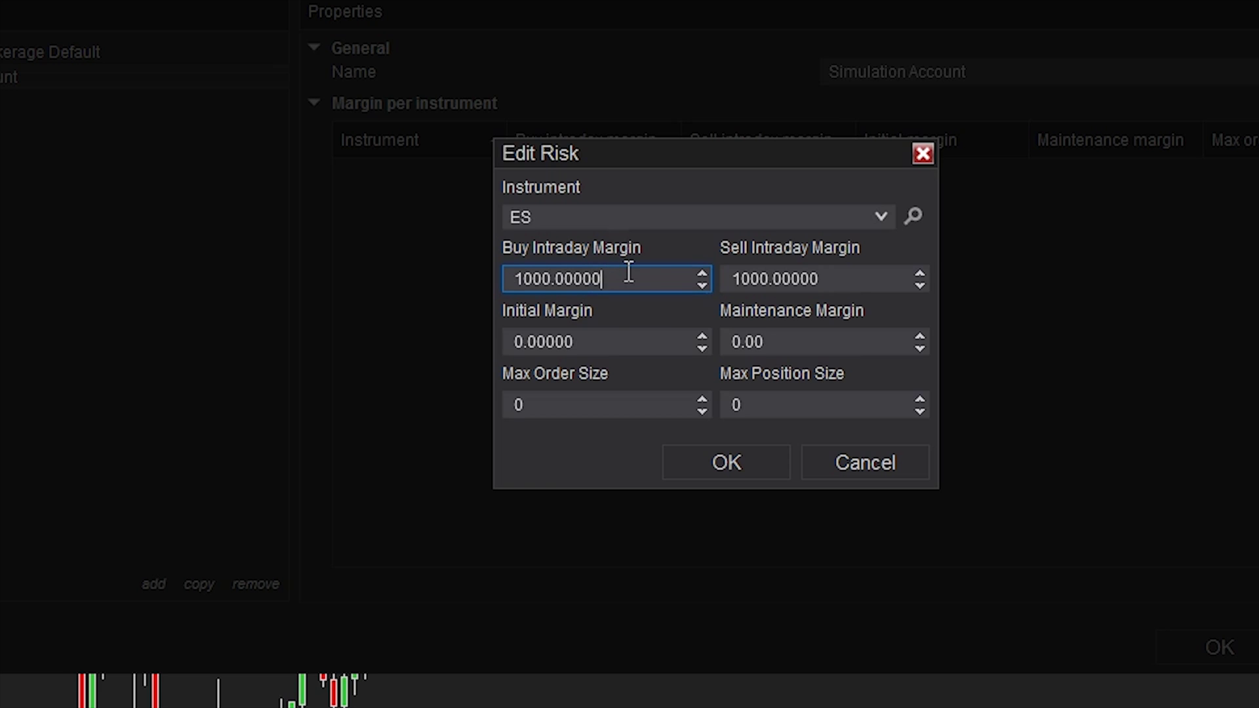
Step: Inspect the initial and maintenance margin values, leaving them at zero
left_click(614, 336)
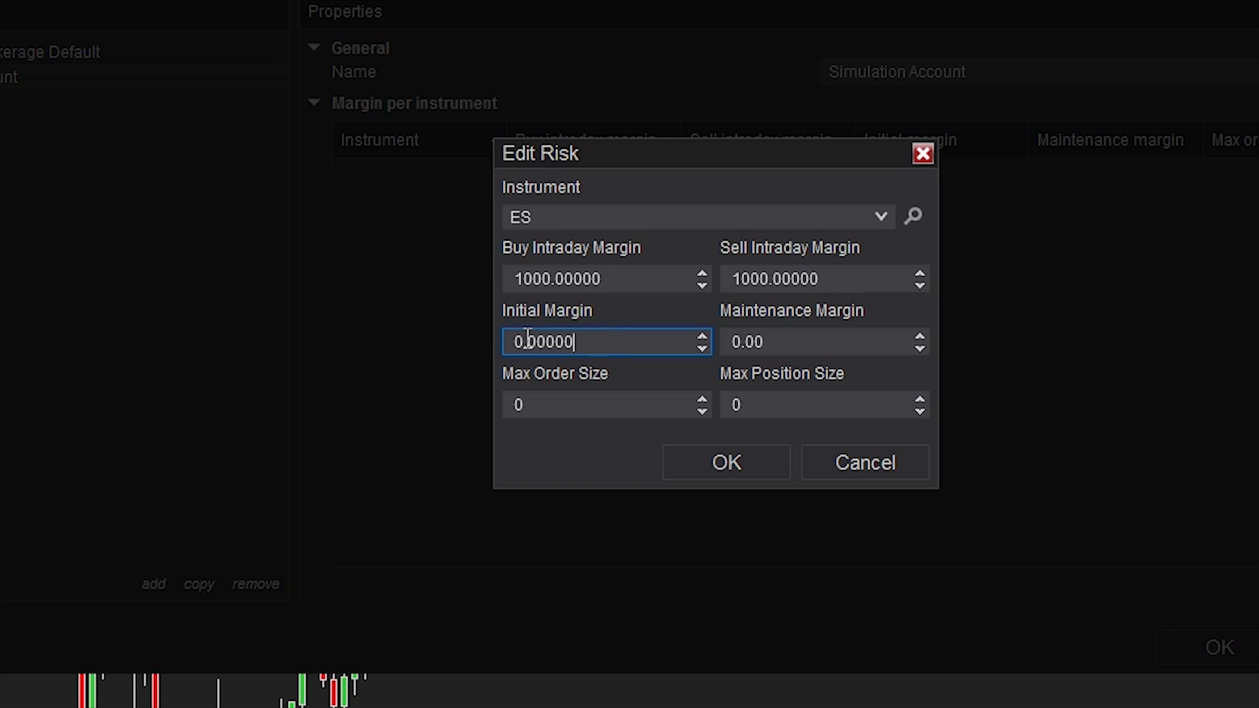
left_click_drag(524, 338, 499, 344)
left_click(776, 344)
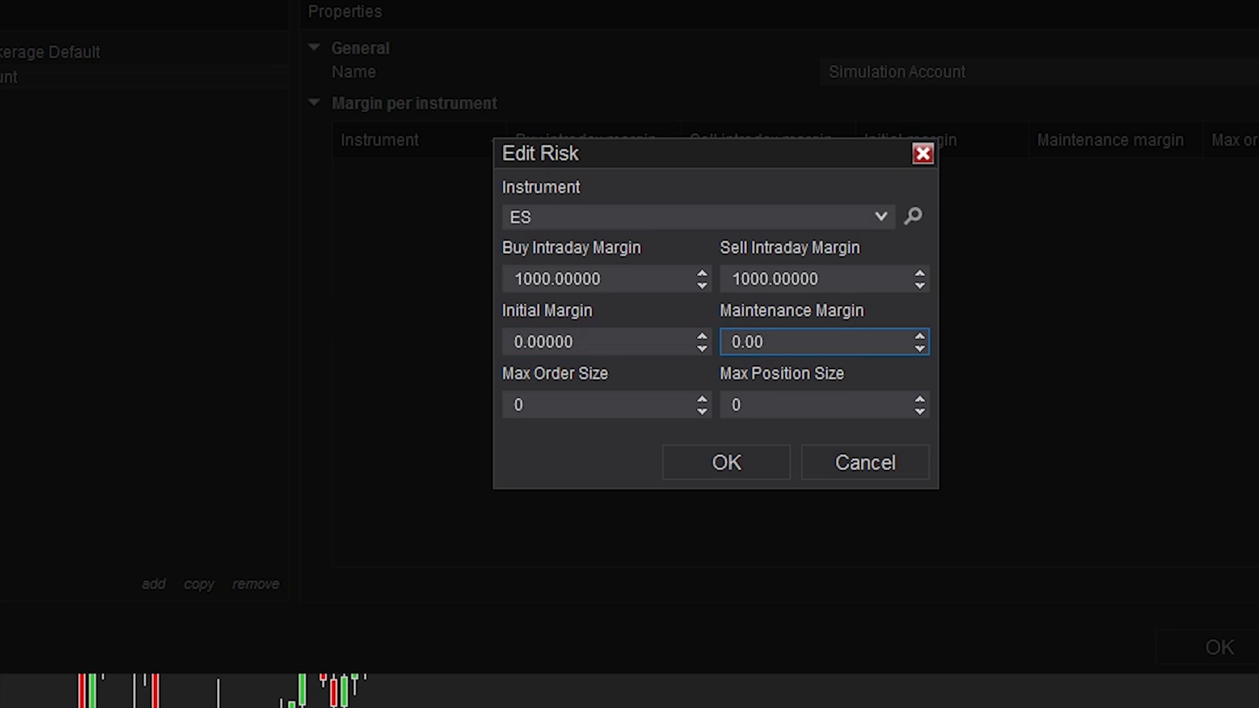
left_click(814, 342)
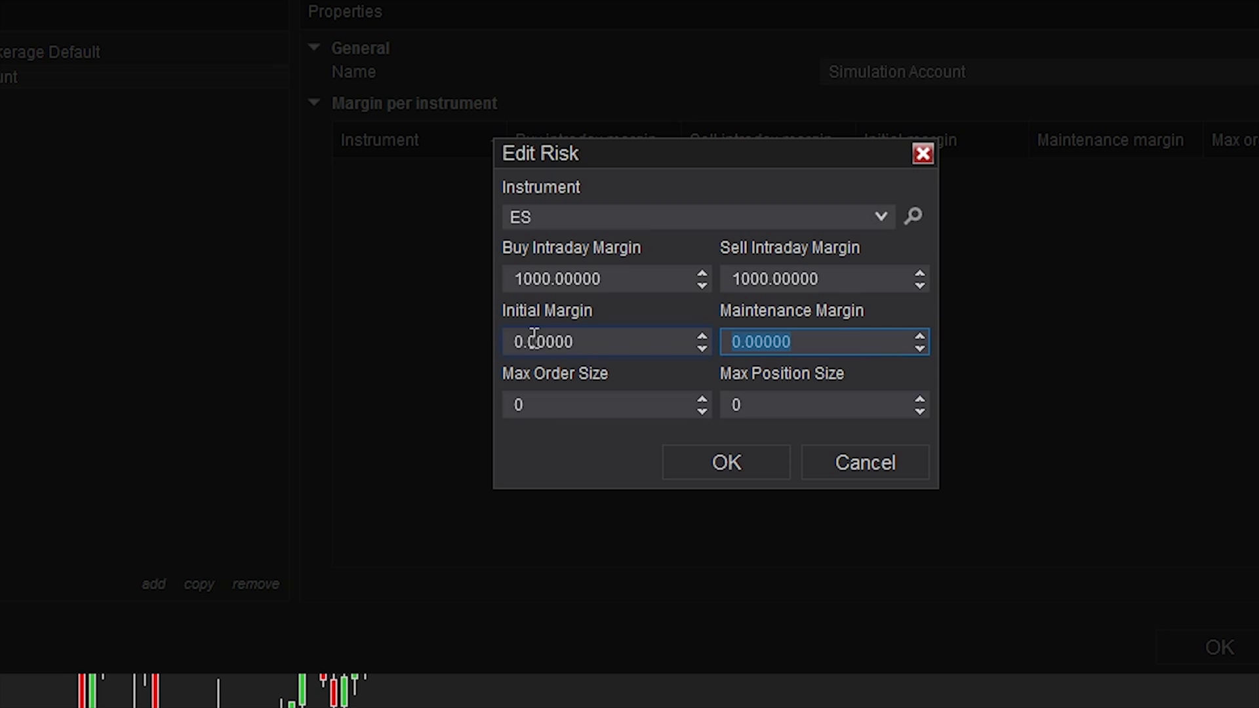
left_click(635, 406)
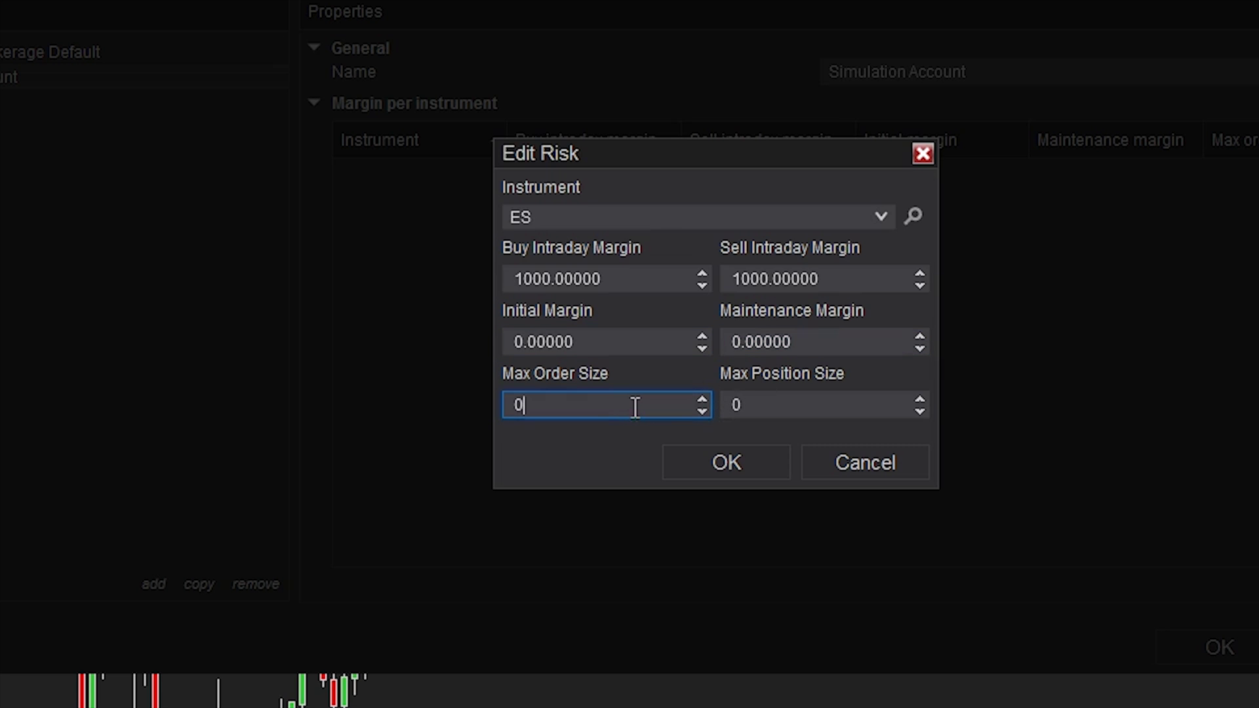
Step: Set ES max position size to 6 and max order size to 2, then confirm
left_click(759, 409)
left_click_drag(760, 409, 678, 403)
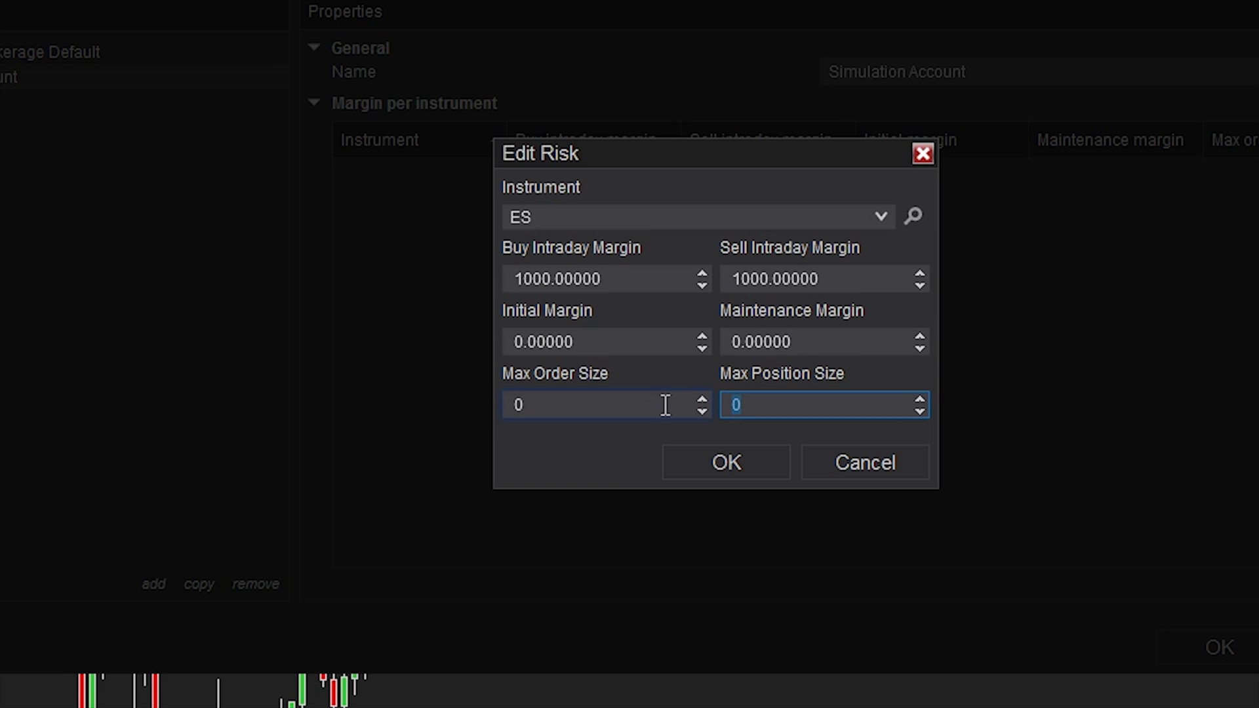
type("6")
left_click(665, 405)
key("BackSpace")
type("2")
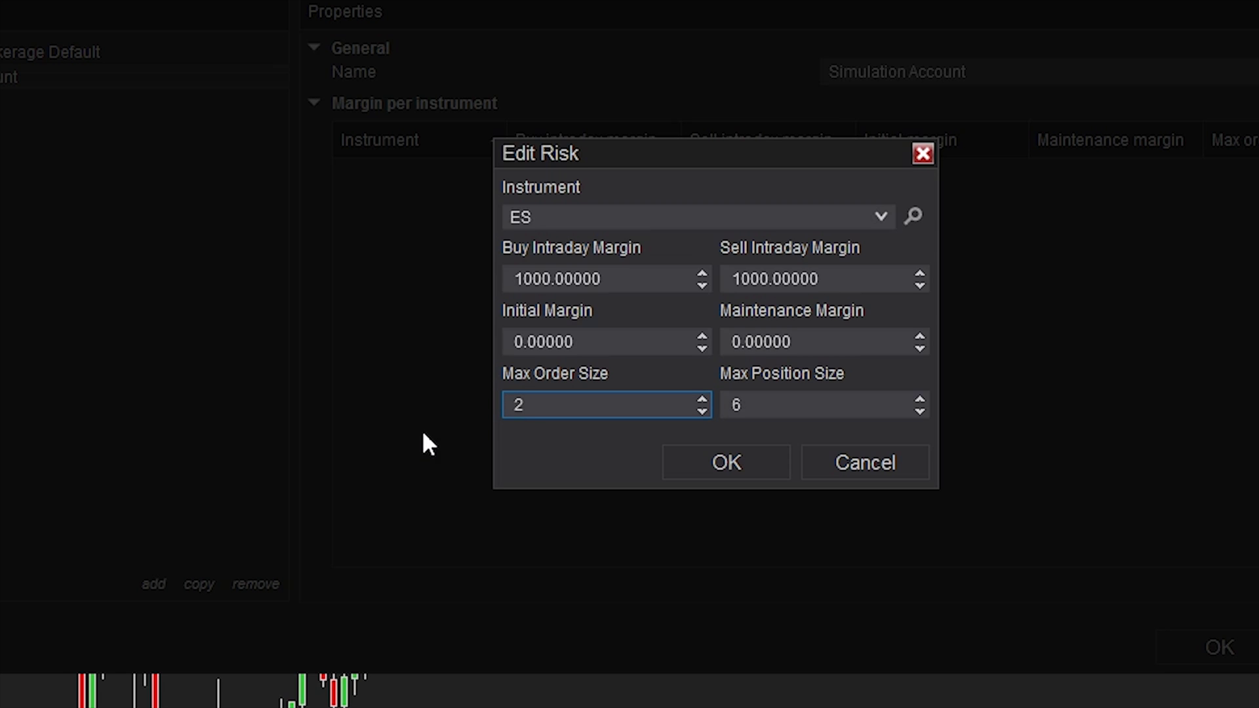
left_click(763, 402)
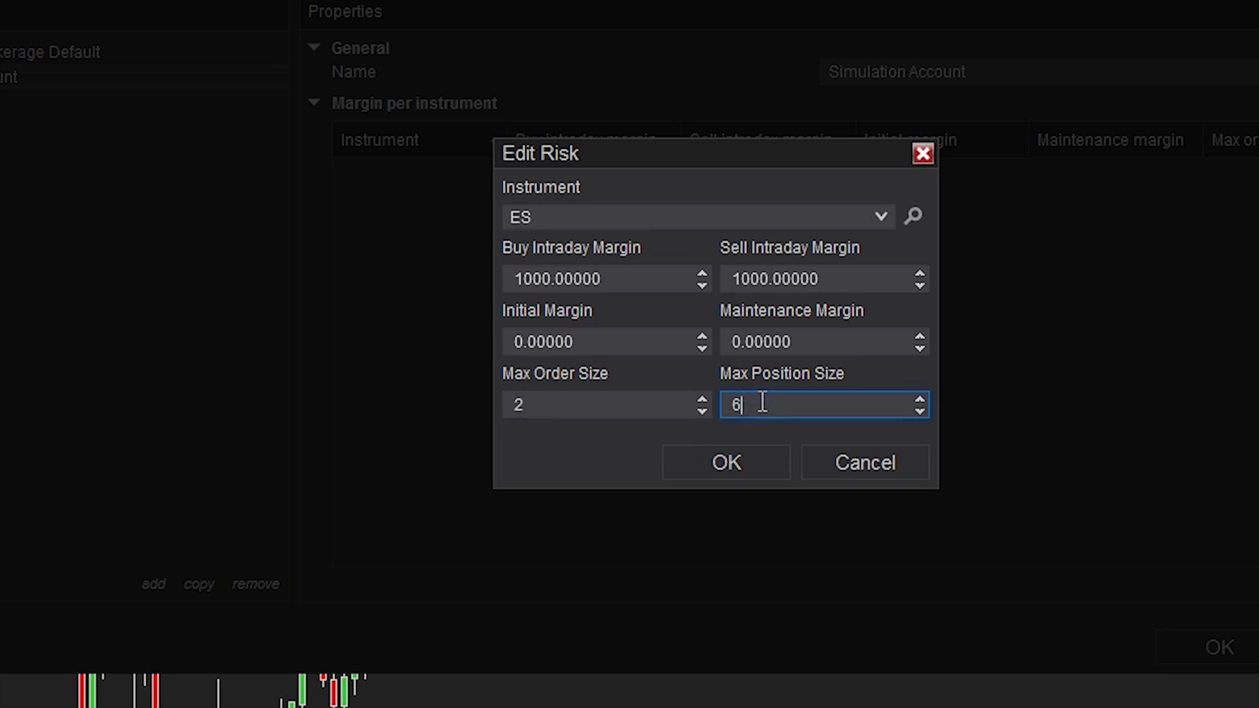
left_click(735, 471)
Step: Save the Simulation Account risk template and return to the Accounts list
left_click(1230, 650)
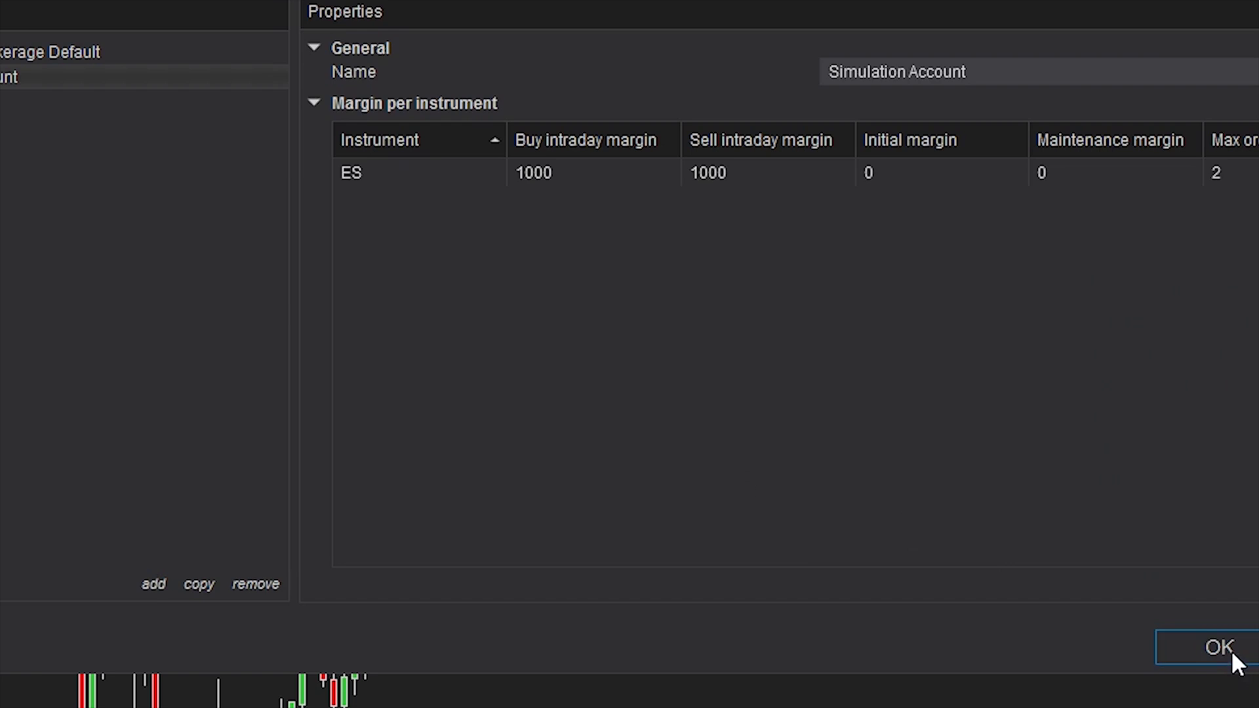
left_click(26, 472)
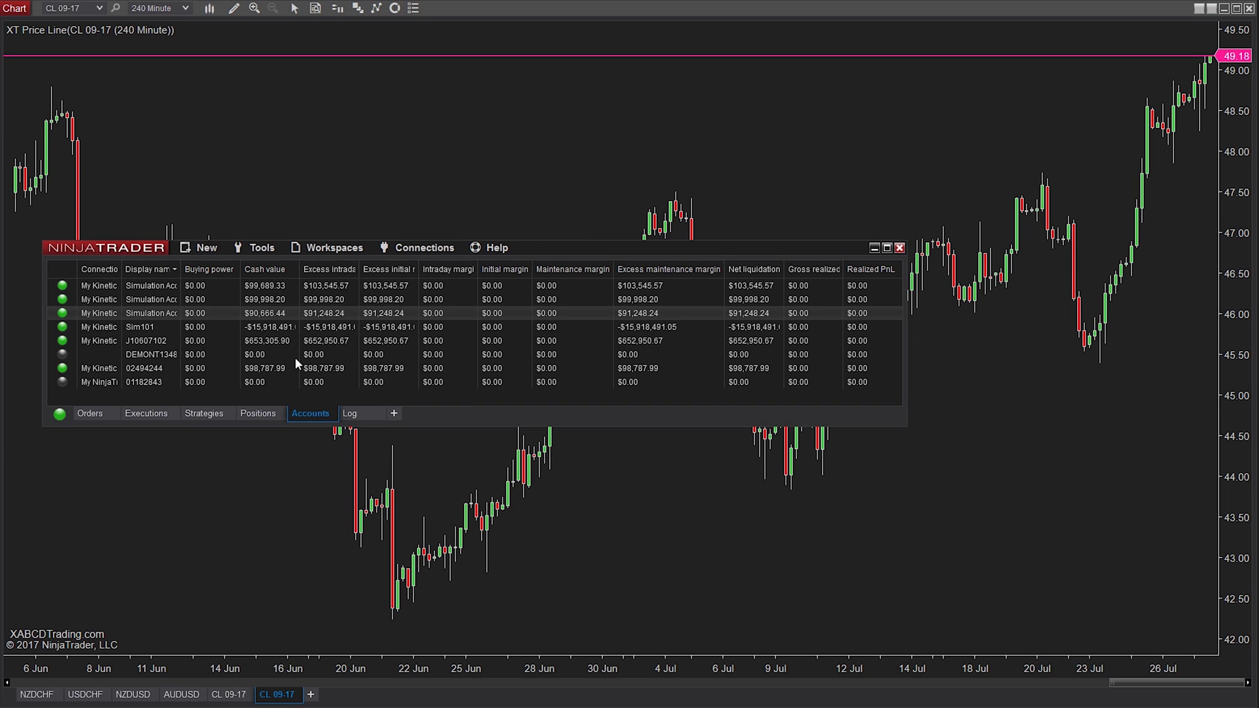
right_click(287, 310)
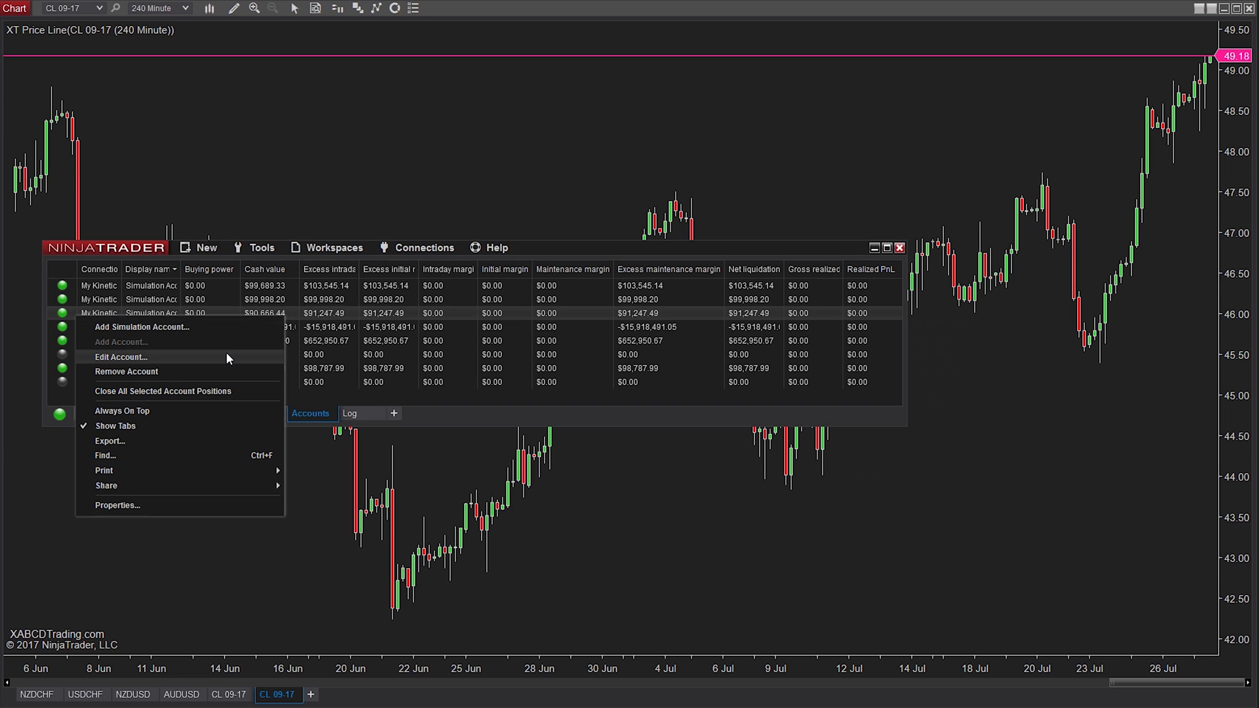
right_click(234, 316)
right_click(233, 316)
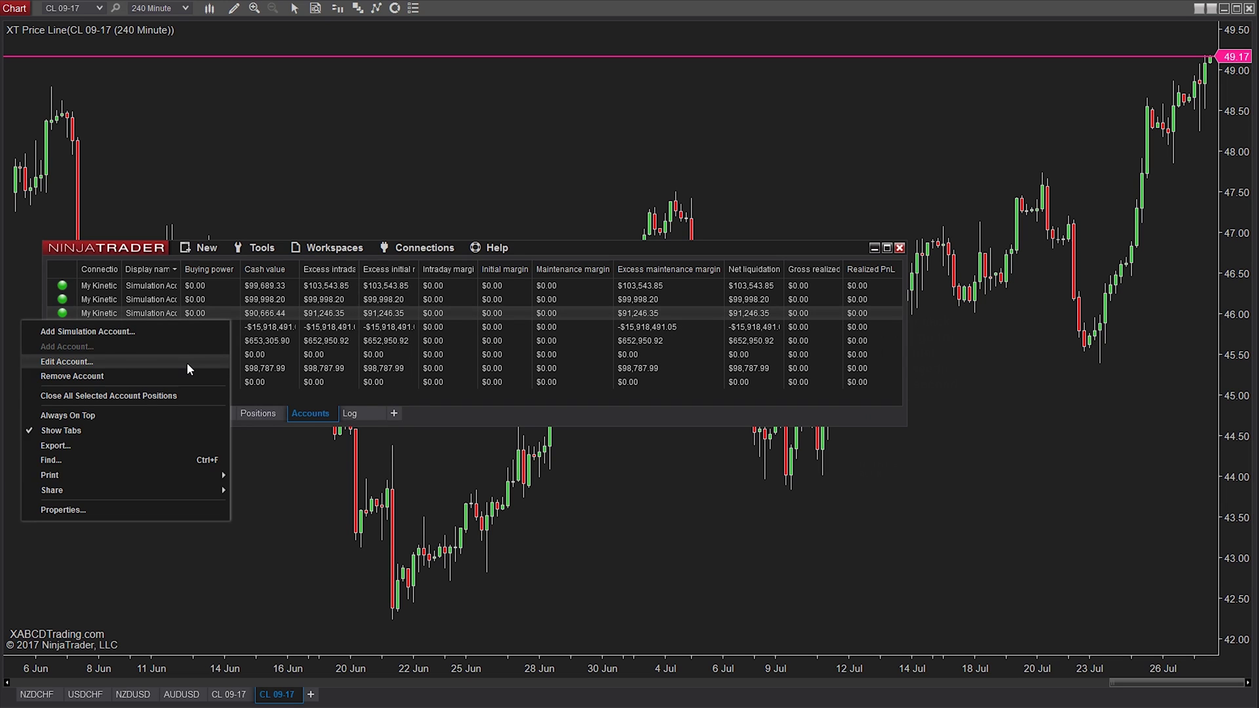
Step: Set Simulation Account 1's Risk to the Simulation Account template and confirm
left_click(186, 362)
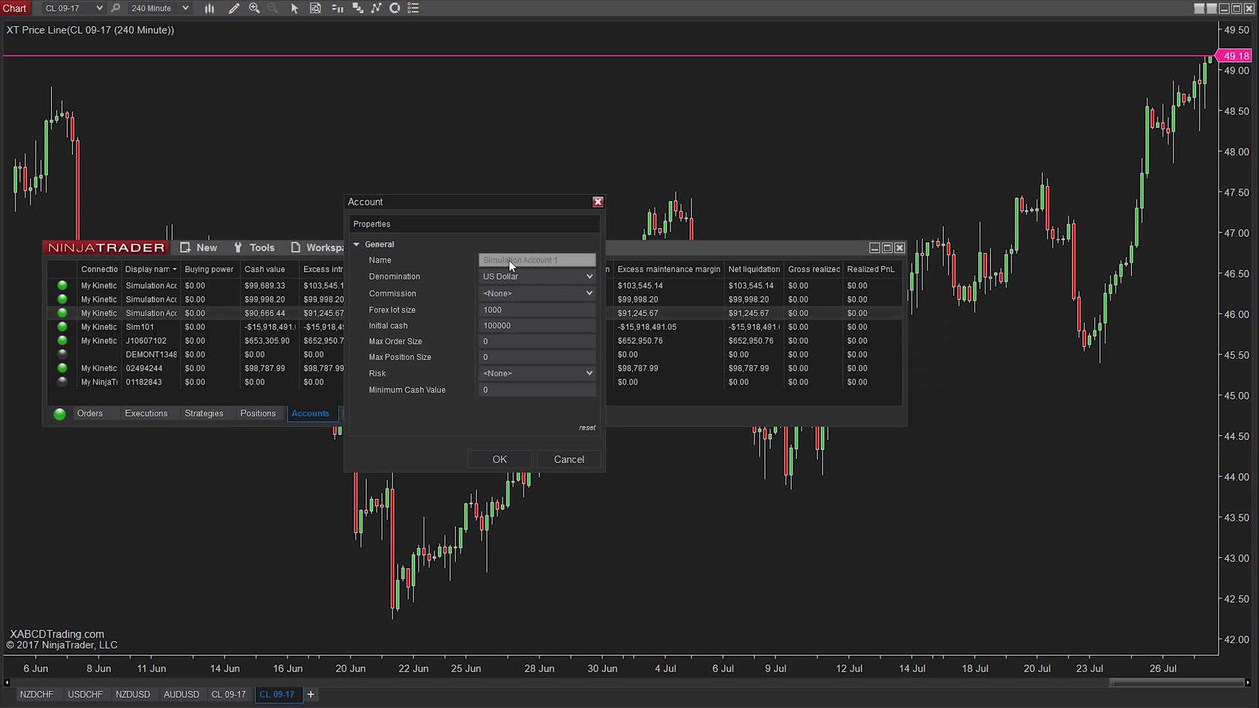
left_click(497, 375)
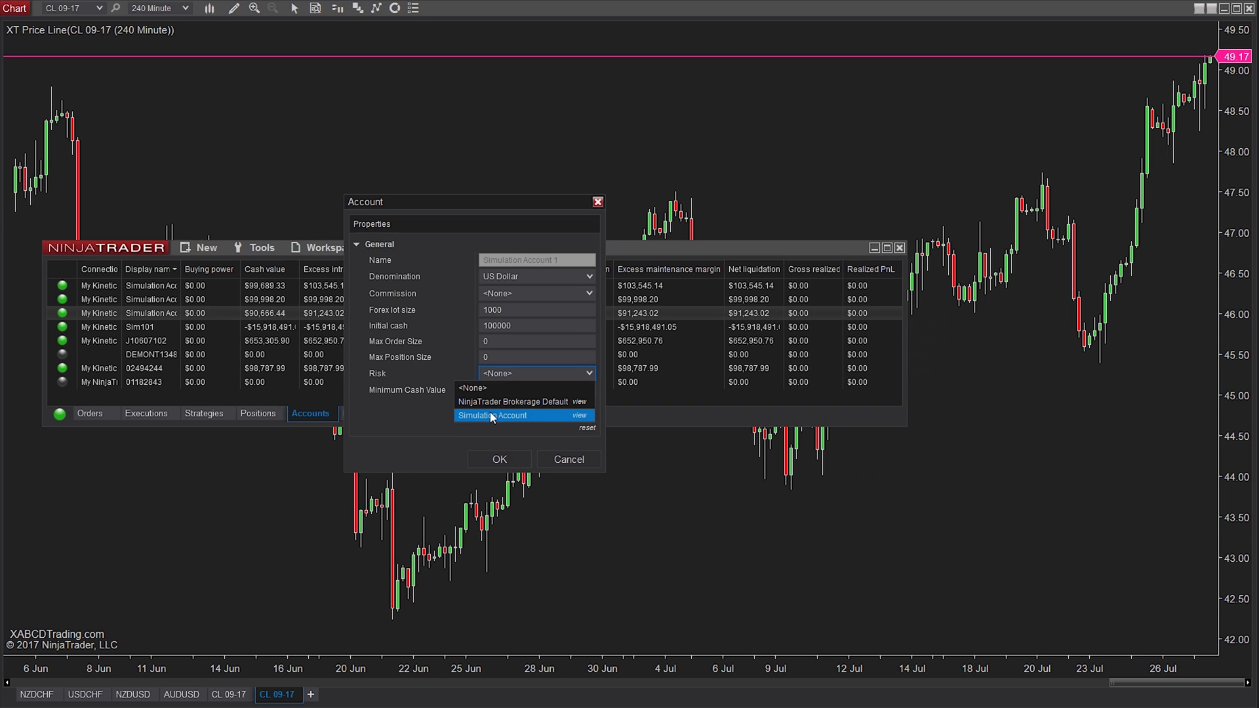
left_click(529, 415)
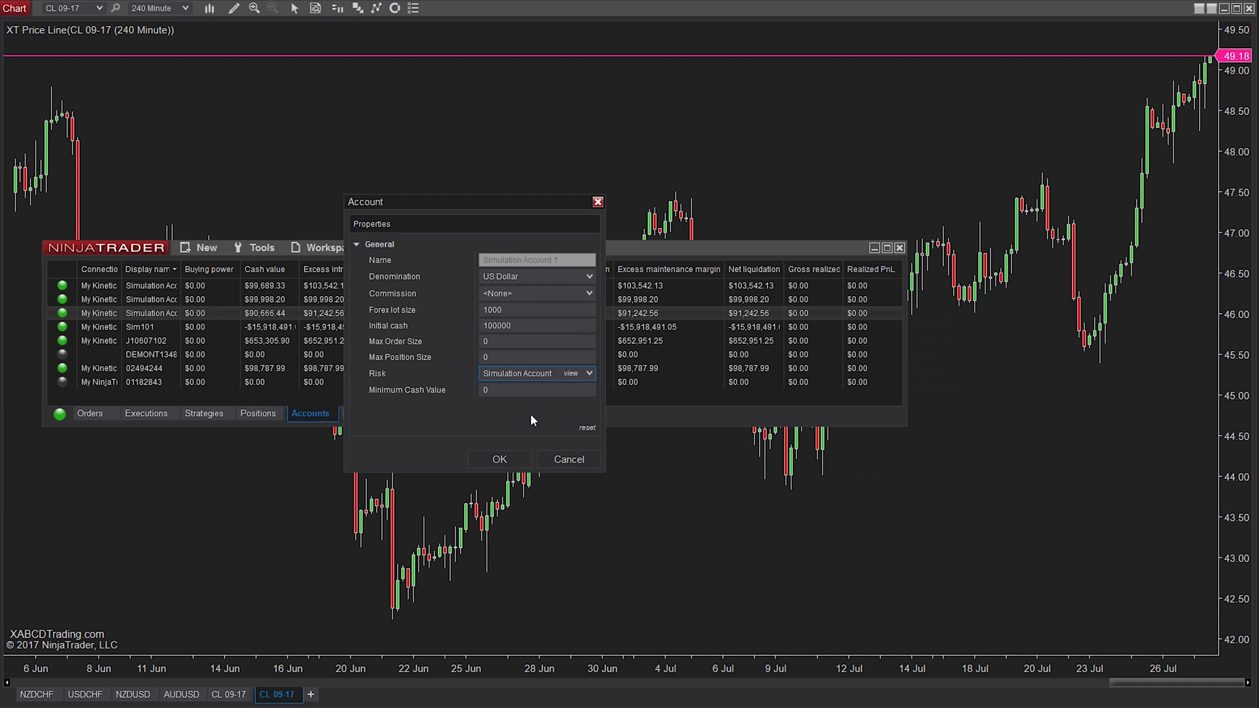
left_click(512, 454)
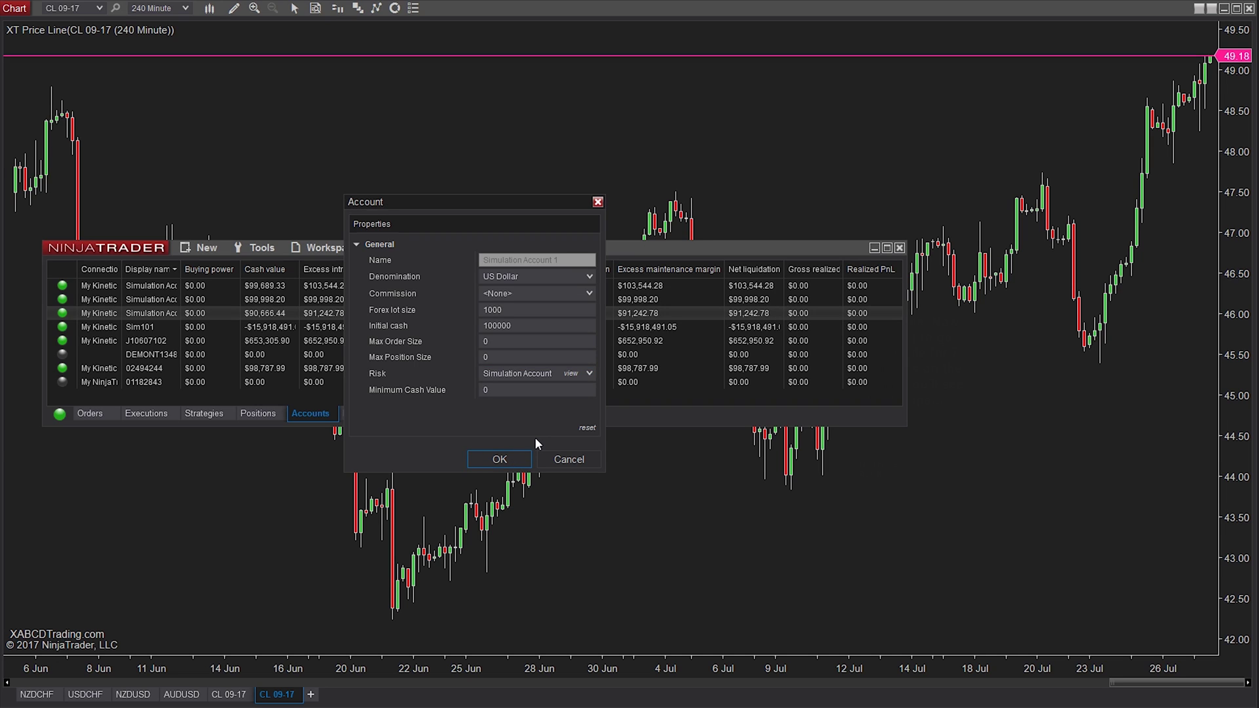
left_click(566, 458)
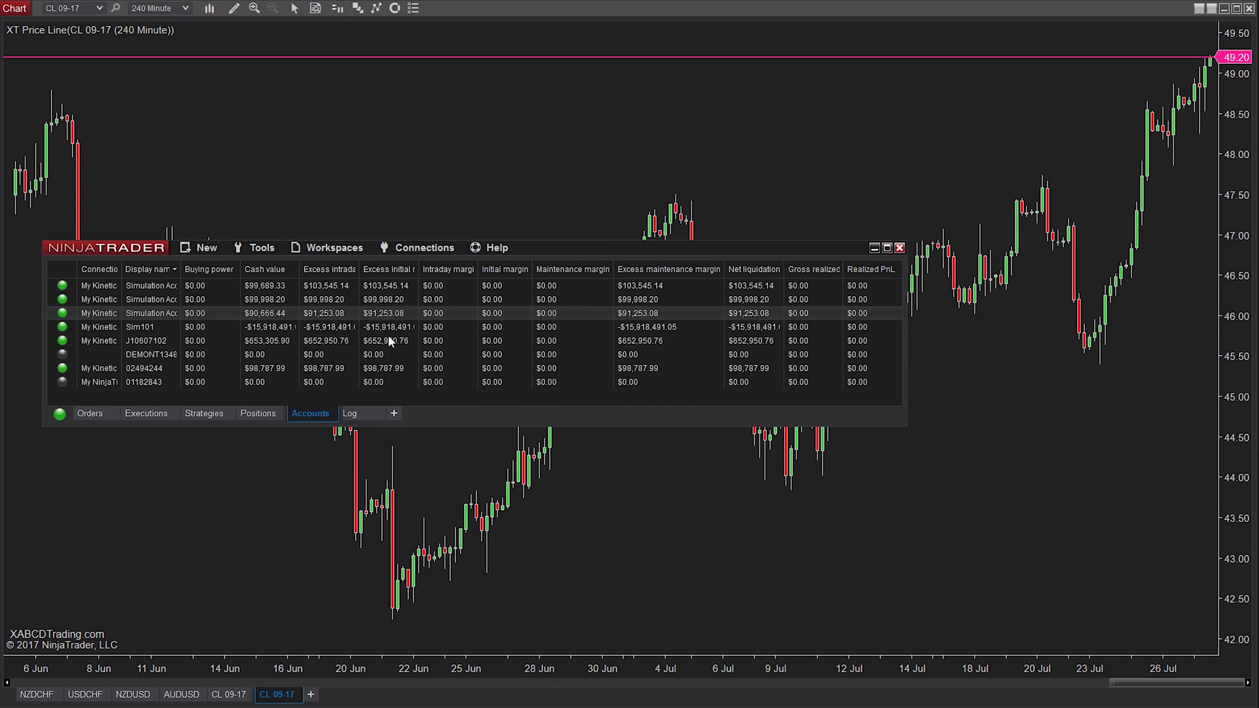
left_click(308, 183)
Step: Load ES 09-17 on the chart and show Chart Trader using Simulation Account 1
type("ES 09-17")
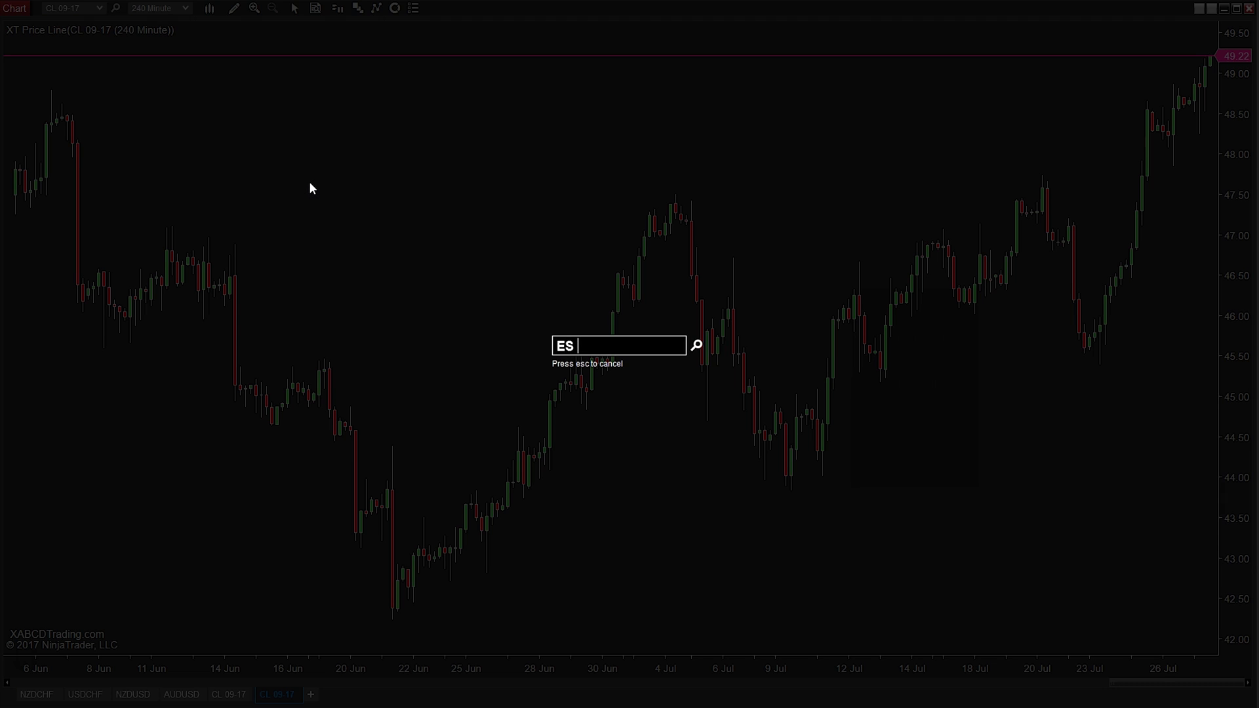
key("Return")
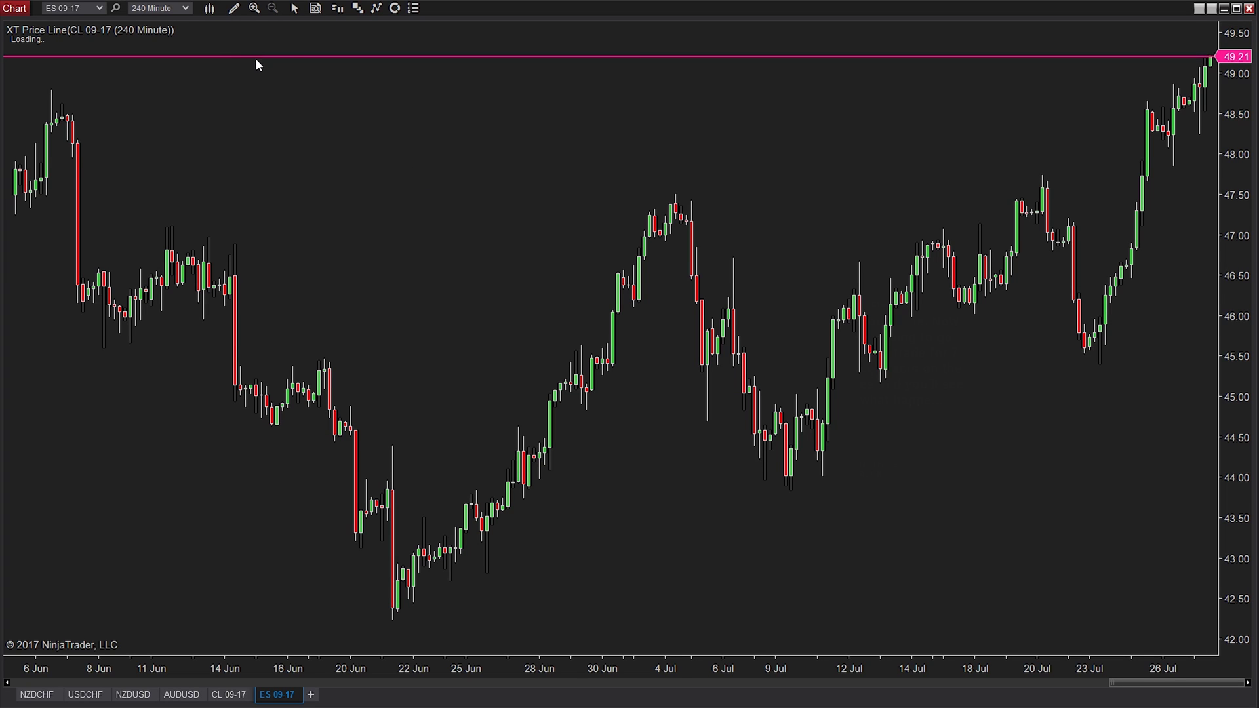
left_click(338, 8)
left_click(291, 41)
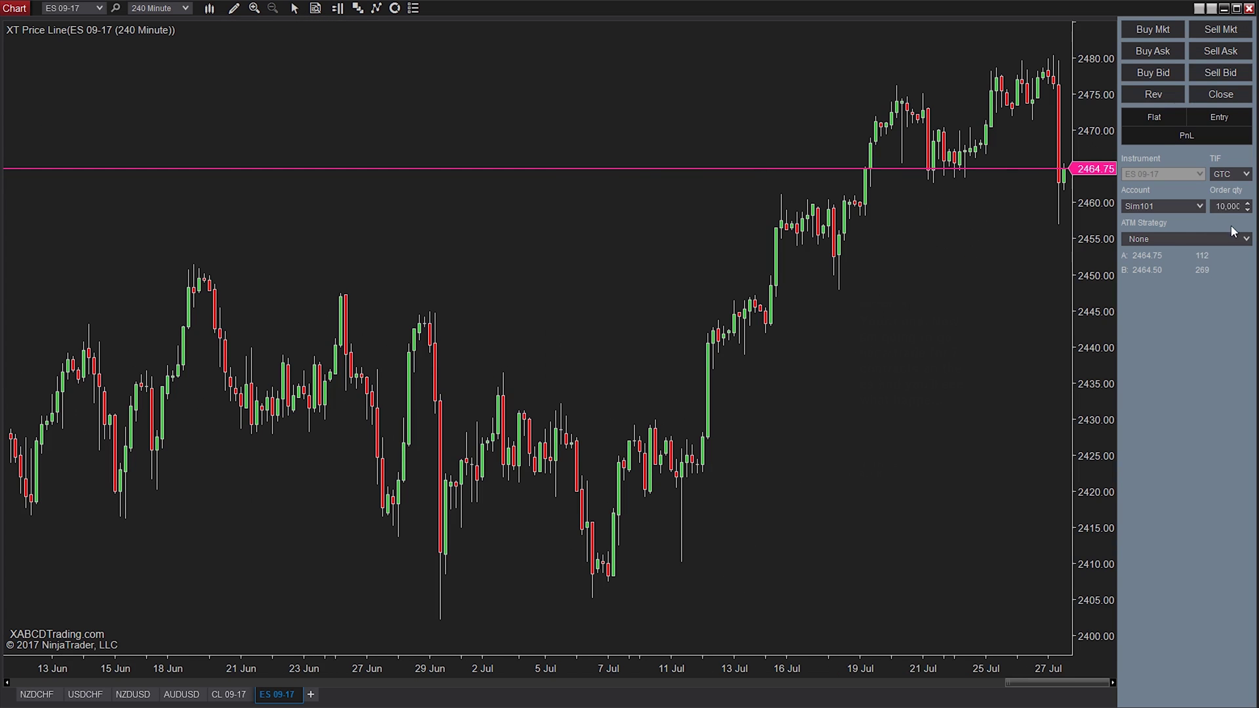
left_click(1171, 207)
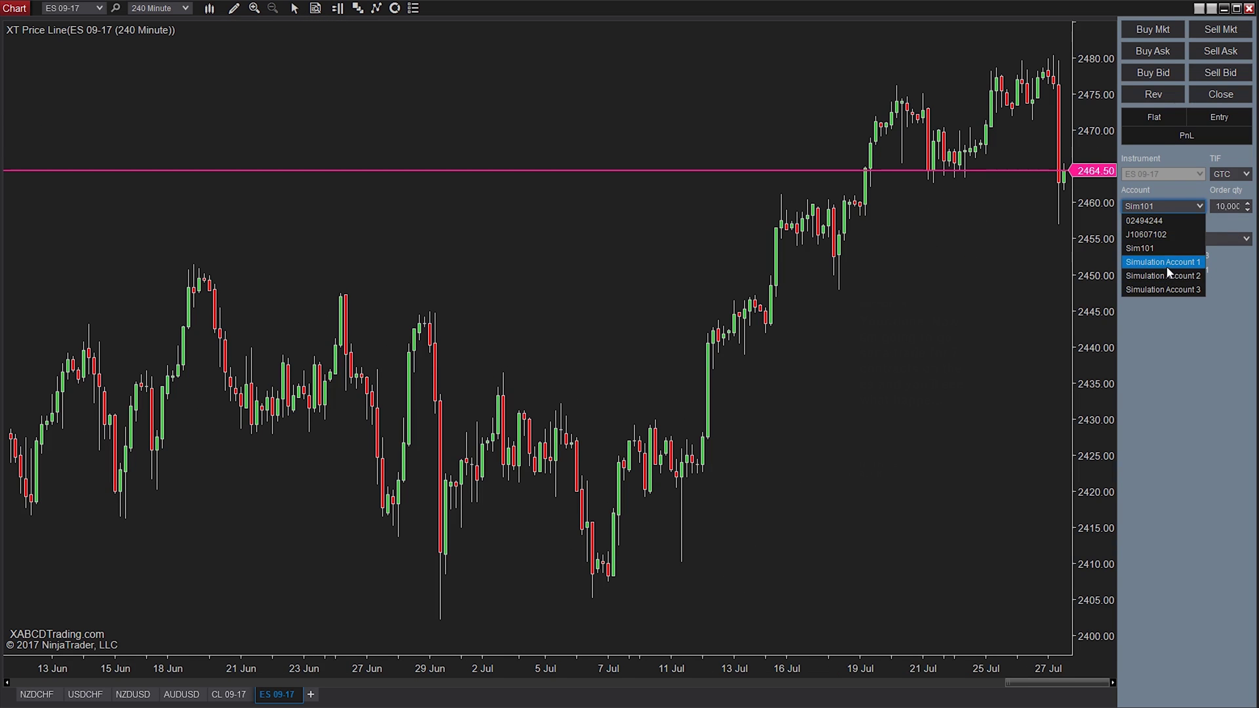
left_click(1164, 256)
Step: Sell 7 contracts at the bid and dismiss the max order quantity rejection
left_click_drag(723, 82, 467, 82)
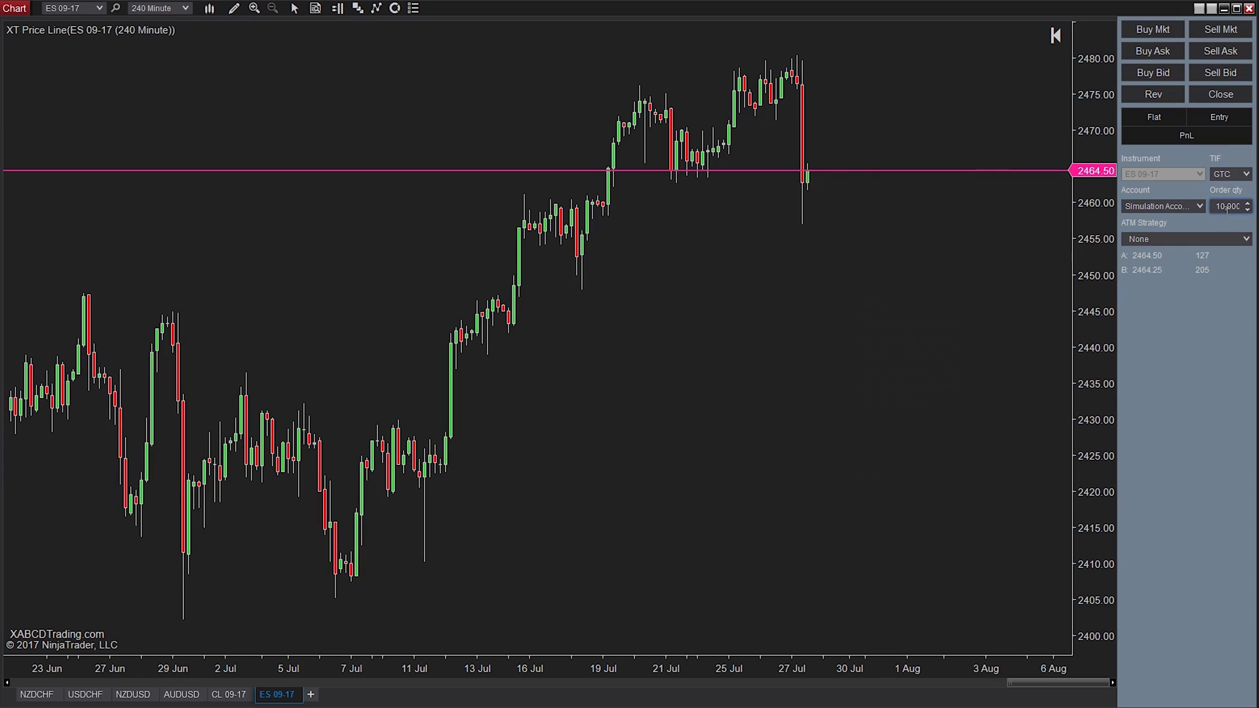
double_click(1210, 207)
type("7")
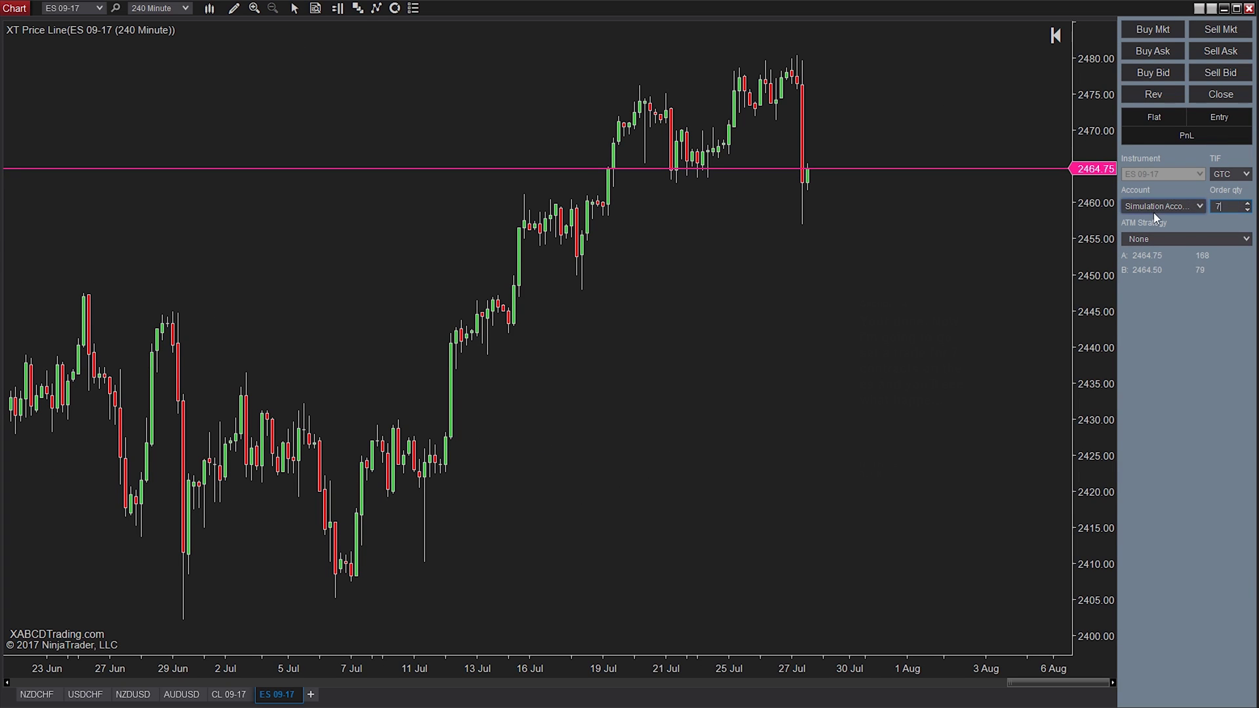
left_click(1220, 30)
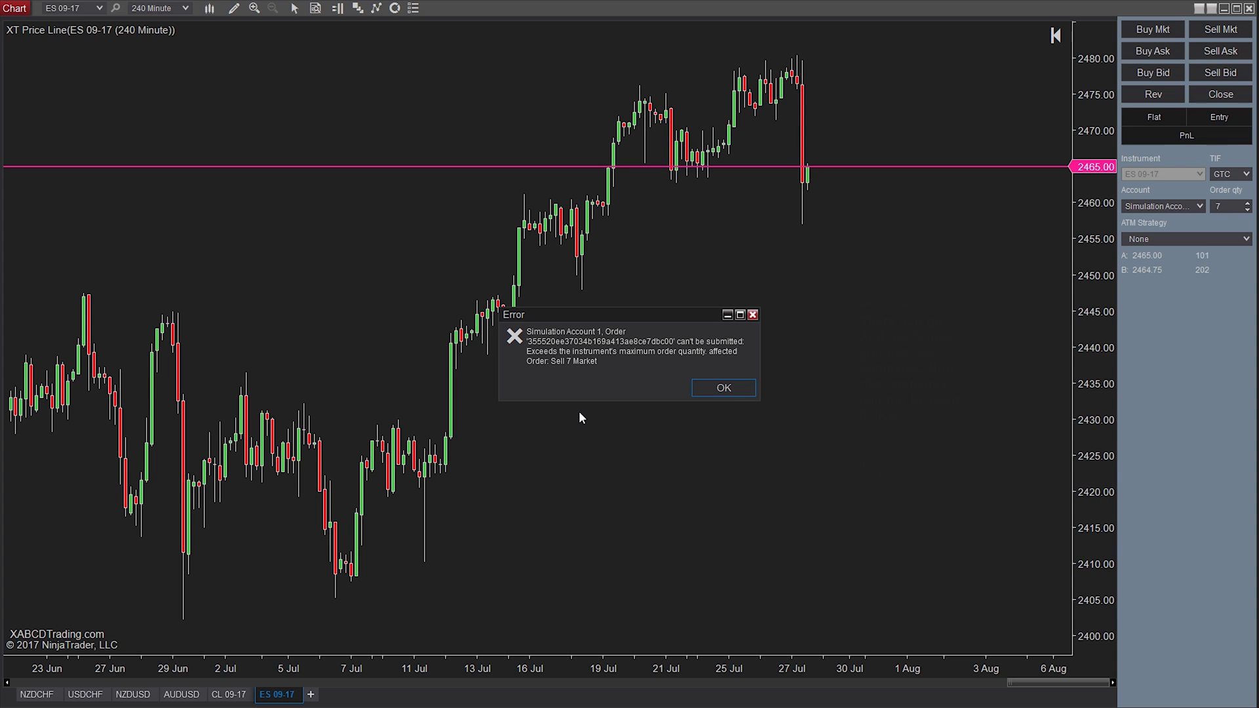
left_click(717, 391)
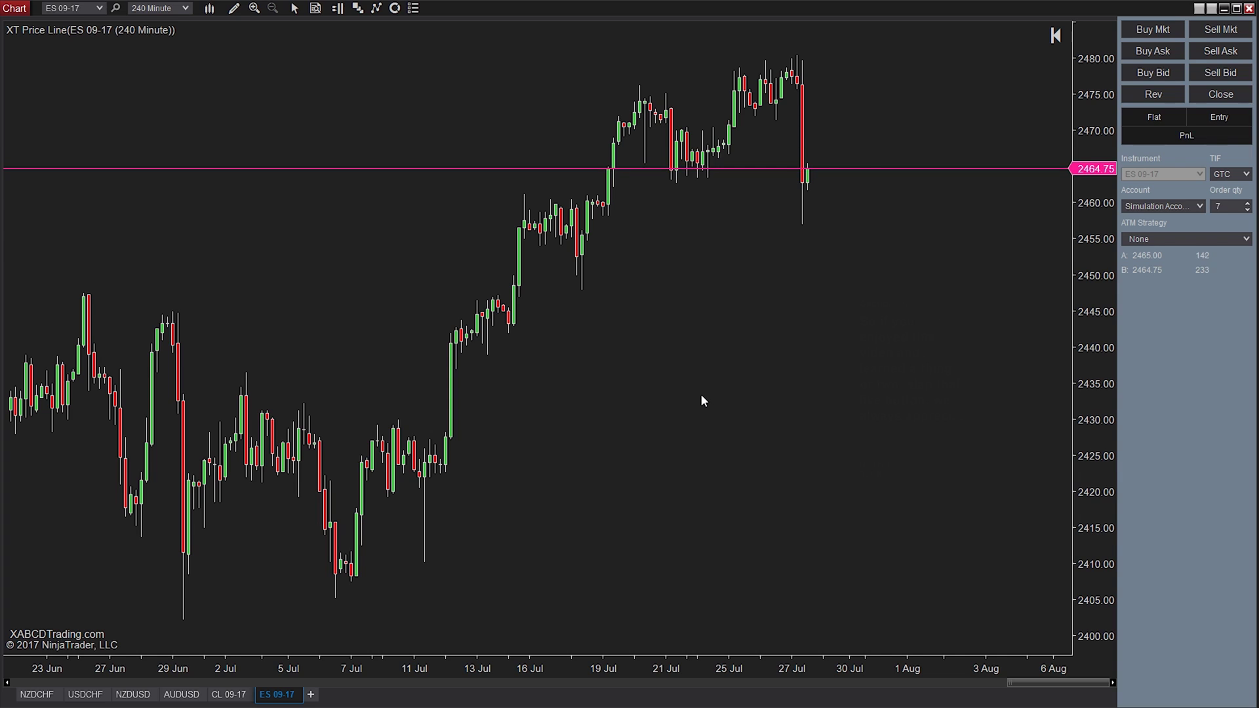